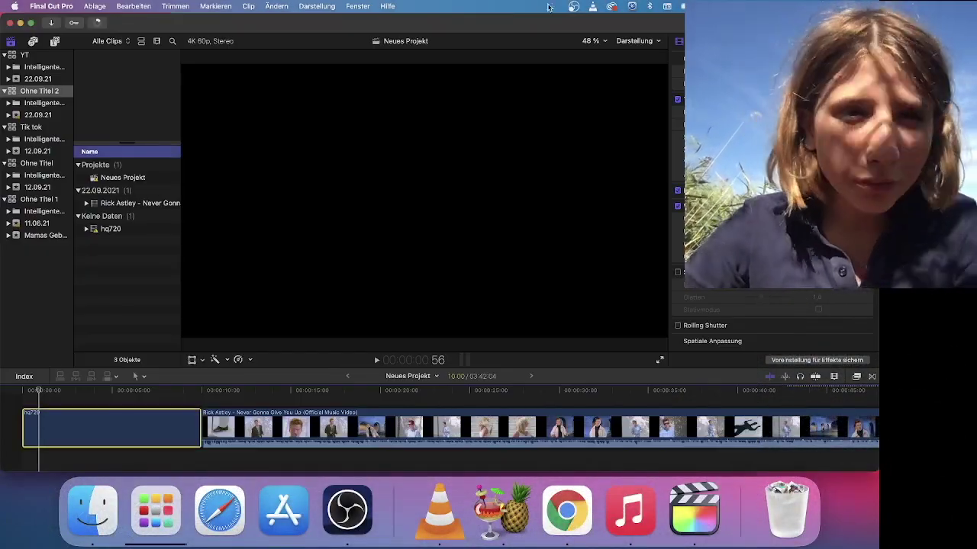
Make the editor full screen and delete the hq720 clip from the timeline.
{"action": "left_click", "coordinate": [31, 23]}
{"action": "left_click", "coordinate": [111, 467]}
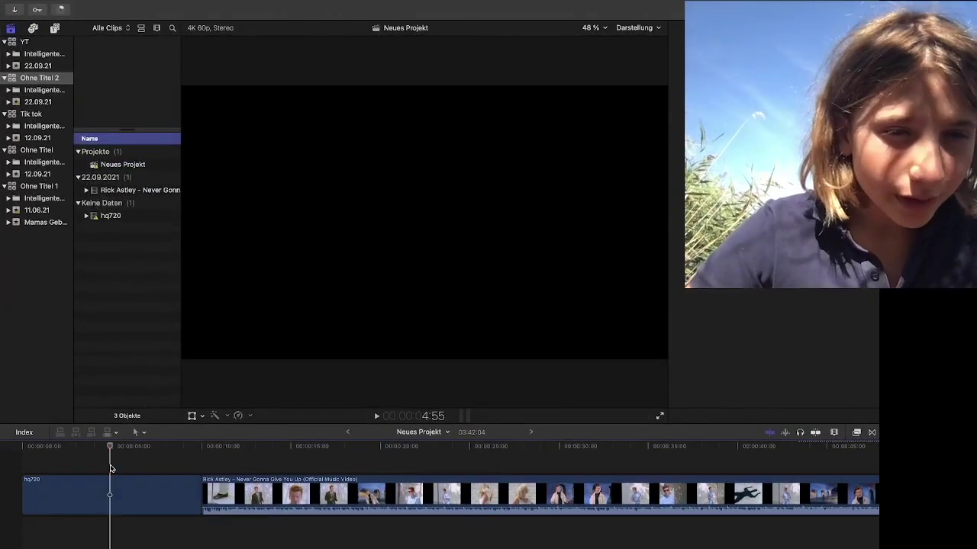
{"action": "left_click", "coordinate": [137, 497]}
{"action": "key", "text": "Delete"}
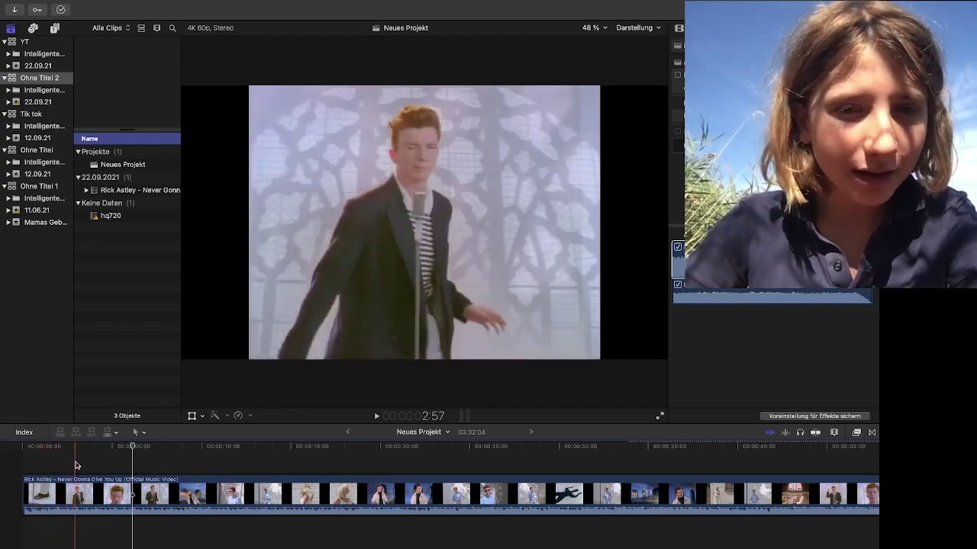
{"action": "left_click", "coordinate": [63, 463]}
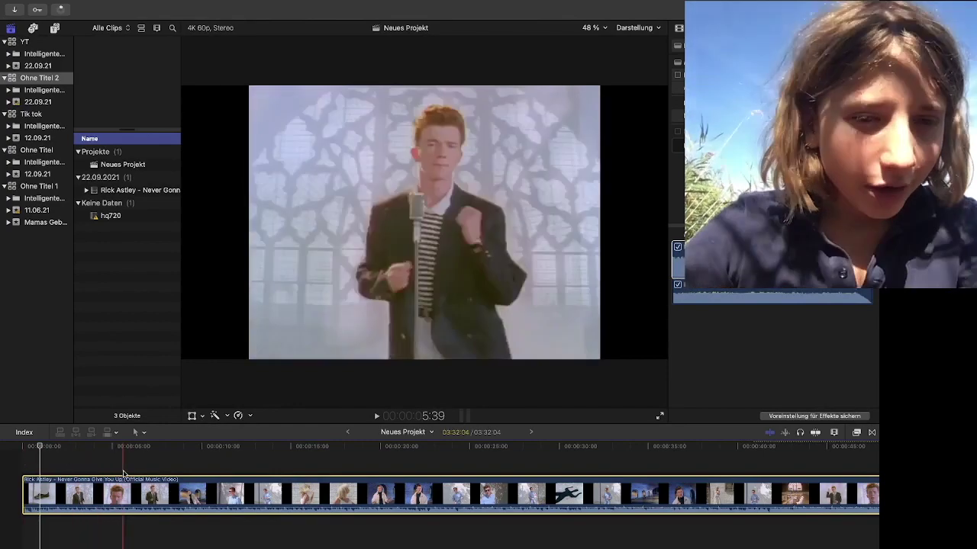
Marquee-select the whole Rick Astley clip in the timeline.
{"action": "left_click_drag", "start_coordinate": [109, 459], "coordinate": [258, 531]}
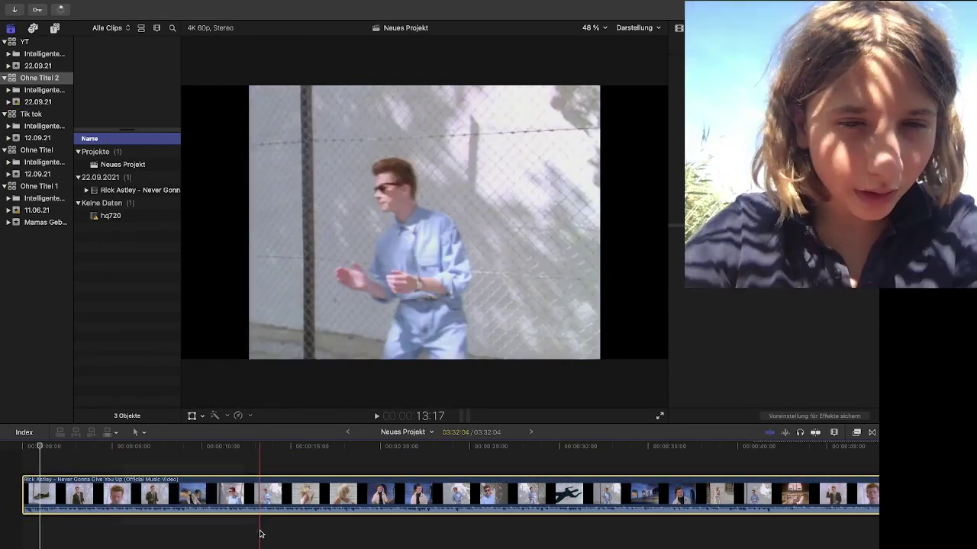
Enlarge the video slightly with on-screen Transform and add a transform keyframe.
{"action": "left_click", "coordinate": [191, 417]}
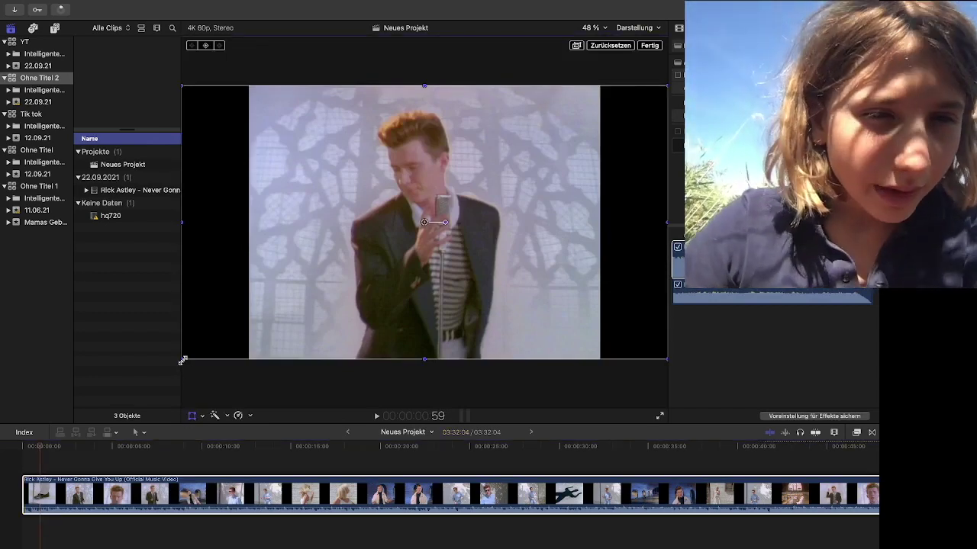
{"action": "mouse_move", "coordinate": [188, 357]}
{"action": "left_mouse_down"}
{"action": "mouse_move", "coordinate": [508, 266]}
{"action": "mouse_move", "coordinate": [304, 179]}
{"action": "mouse_move", "coordinate": [394, 368]}
{"action": "mouse_move", "coordinate": [448, 359]}
{"action": "left_mouse_up"}
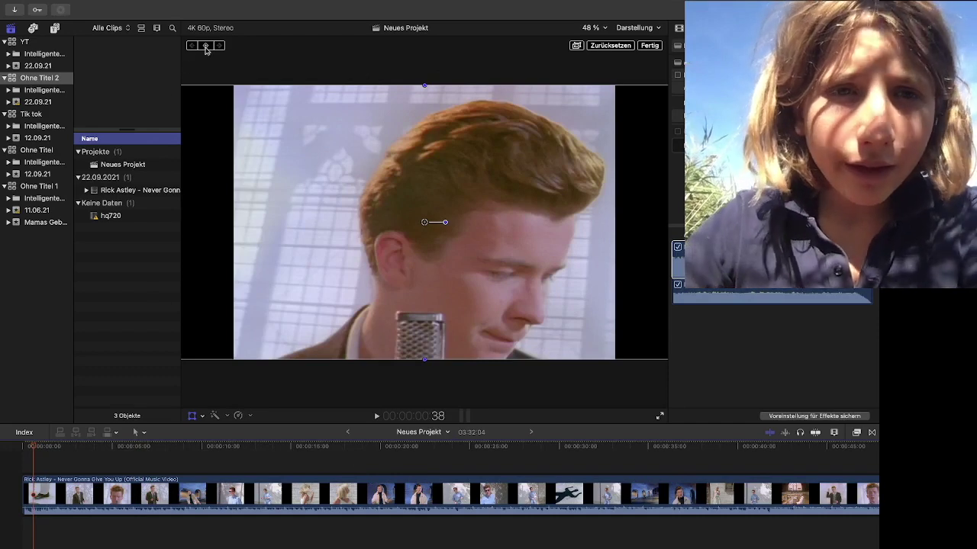
{"action": "left_click", "coordinate": [206, 46]}
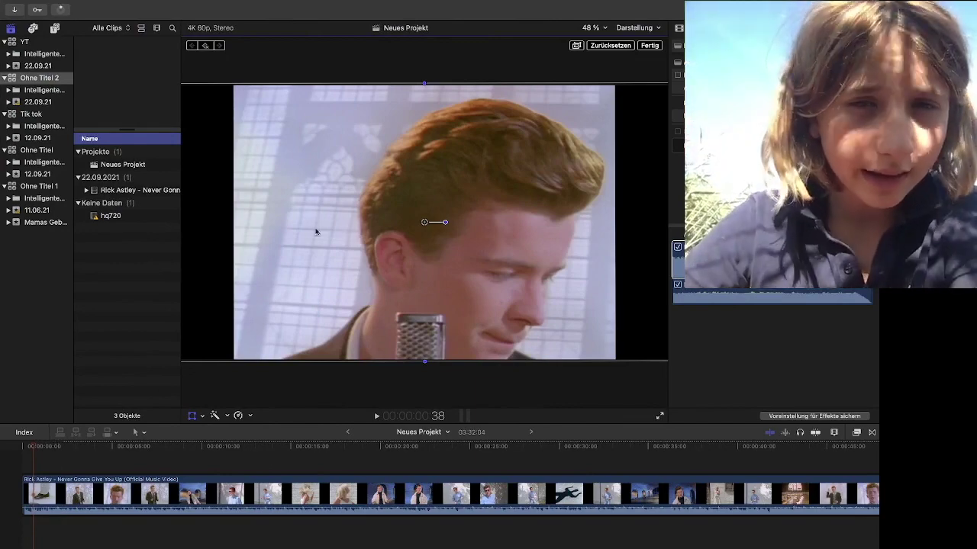
{"action": "key", "text": "ctrl+Up"}
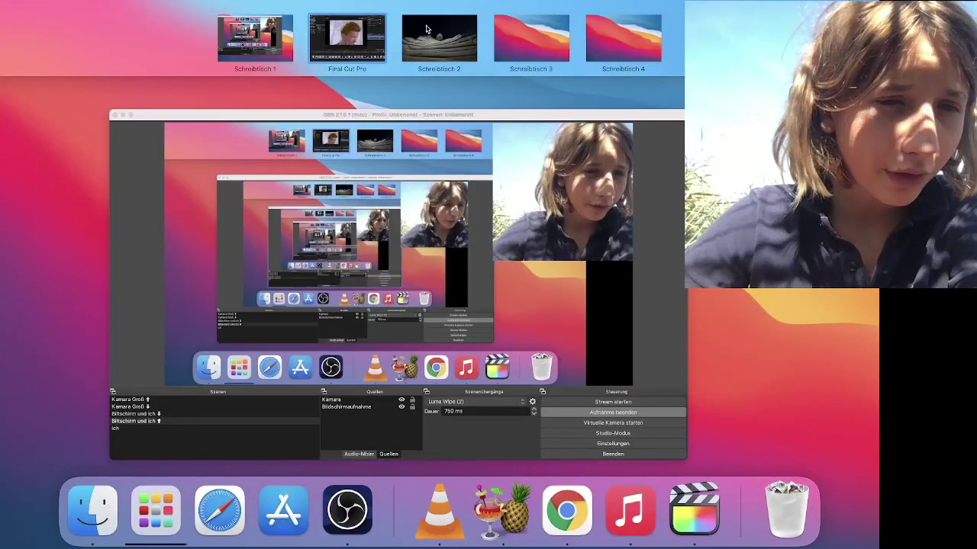
{"action": "left_click", "coordinate": [352, 29]}
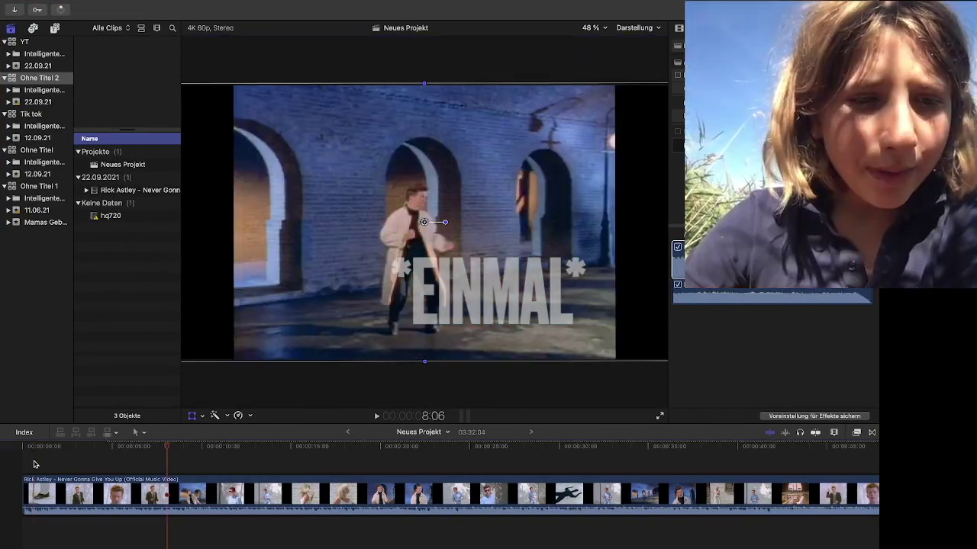
Move to the archway shot at 9:04 and turn on on-screen Transform.
{"action": "left_click_drag", "start_coordinate": [33, 458], "coordinate": [109, 469]}
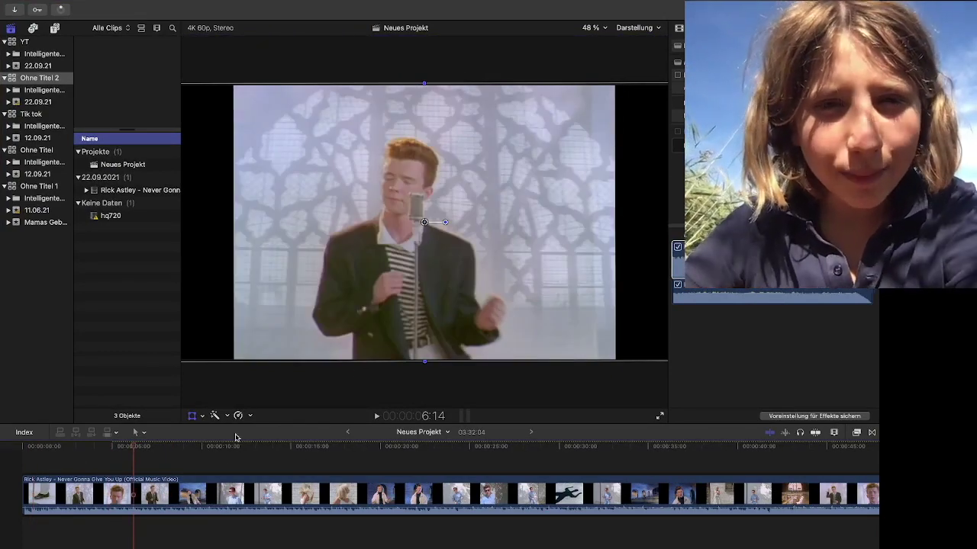
{"action": "left_click", "coordinate": [185, 454]}
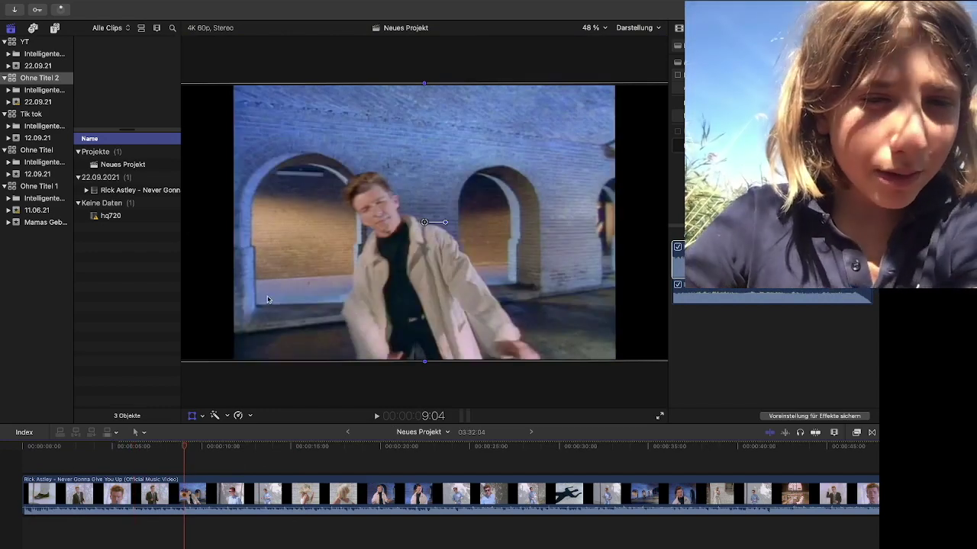
{"action": "left_click", "coordinate": [191, 416]}
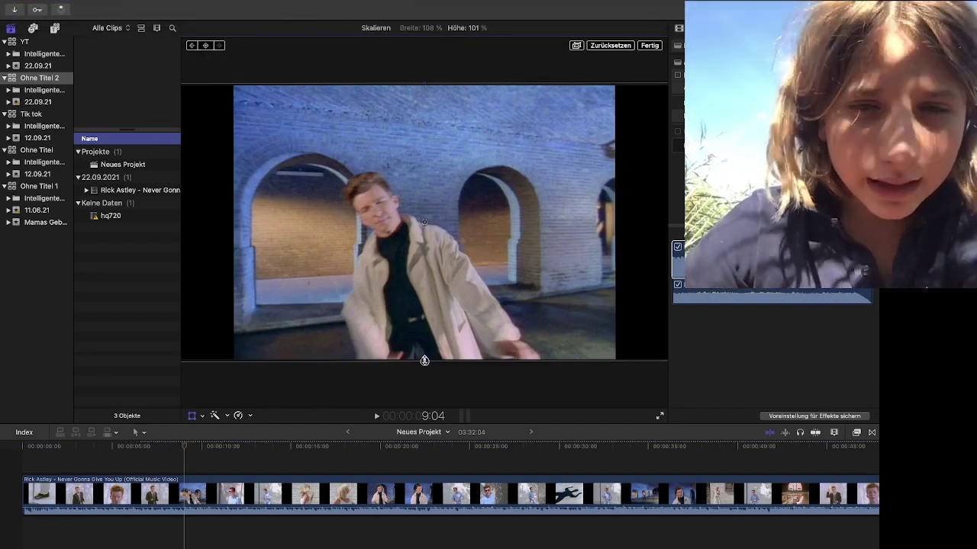
Flip the video upside down, rotate it diagonally and shrink it in the frame.
{"action": "left_click_drag", "start_coordinate": [423, 364], "coordinate": [424, 93]}
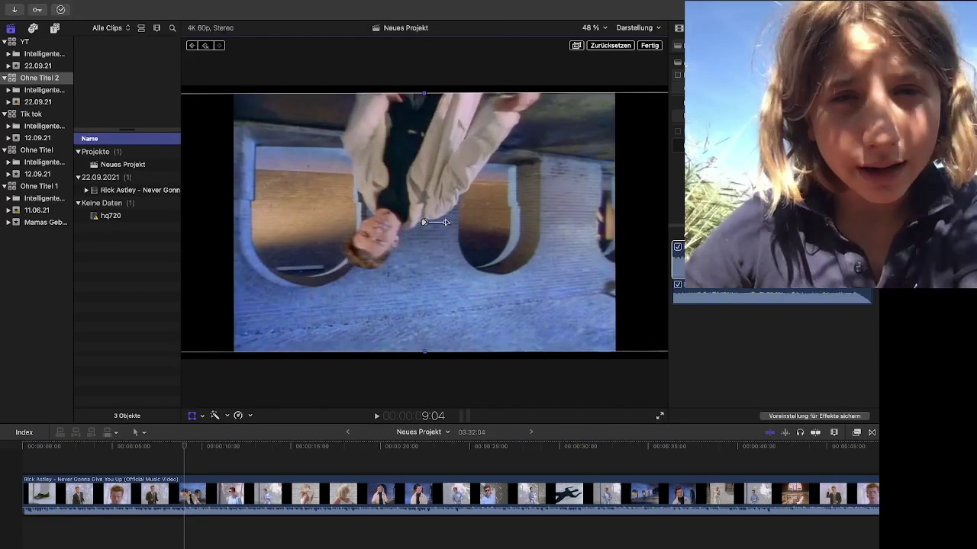
{"action": "left_click_drag", "start_coordinate": [445, 221], "coordinate": [490, 185]}
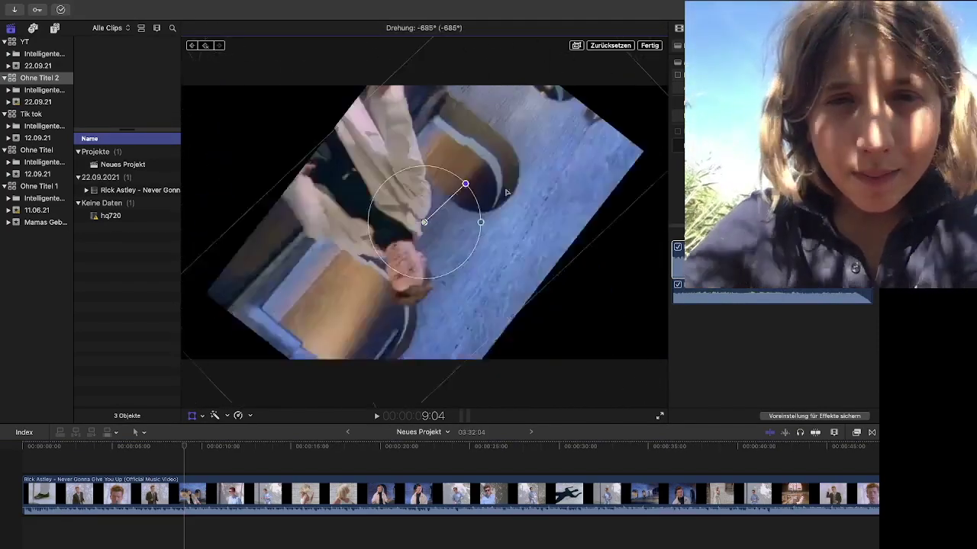
{"action": "left_click_drag", "start_coordinate": [490, 184], "coordinate": [252, 191]}
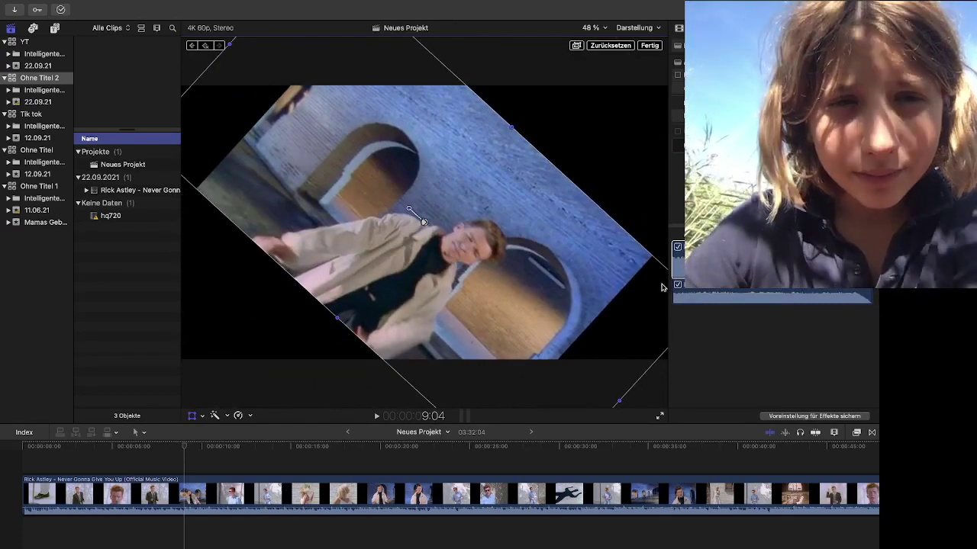
{"action": "left_click_drag", "start_coordinate": [620, 401], "coordinate": [327, 204]}
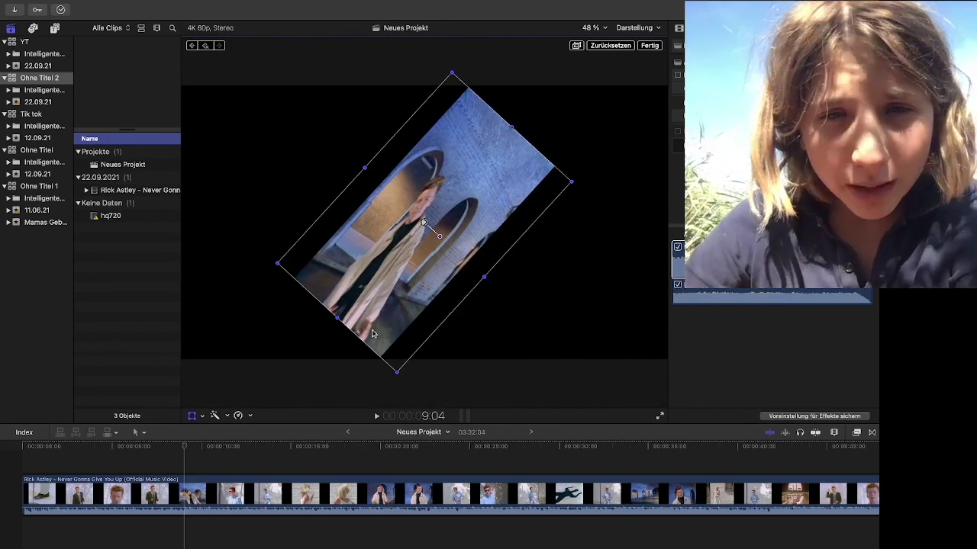
{"action": "left_click", "coordinate": [19, 460]}
Preview the tilted animation, then at 2:53 drag the video rightward in the frame.
{"action": "key", "text": "space"}
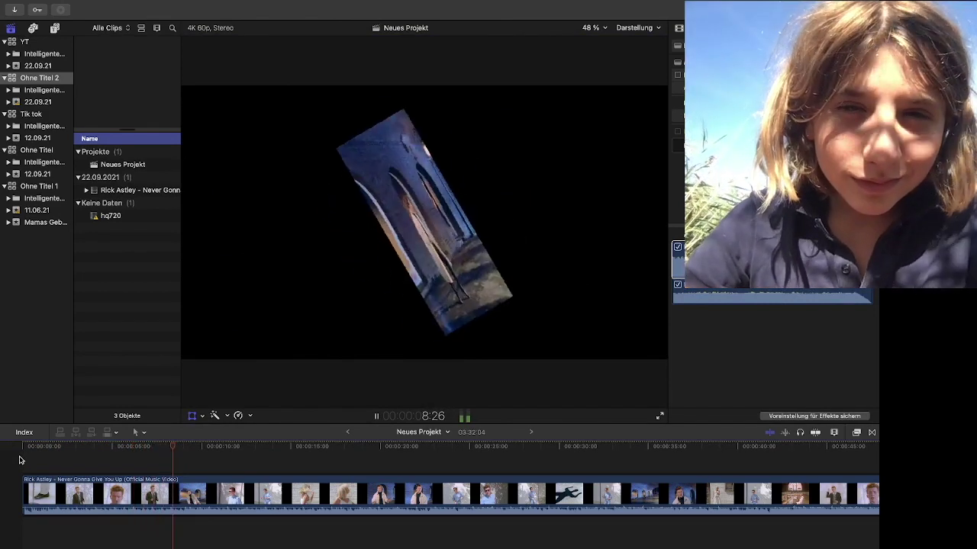
{"action": "key", "text": "space"}
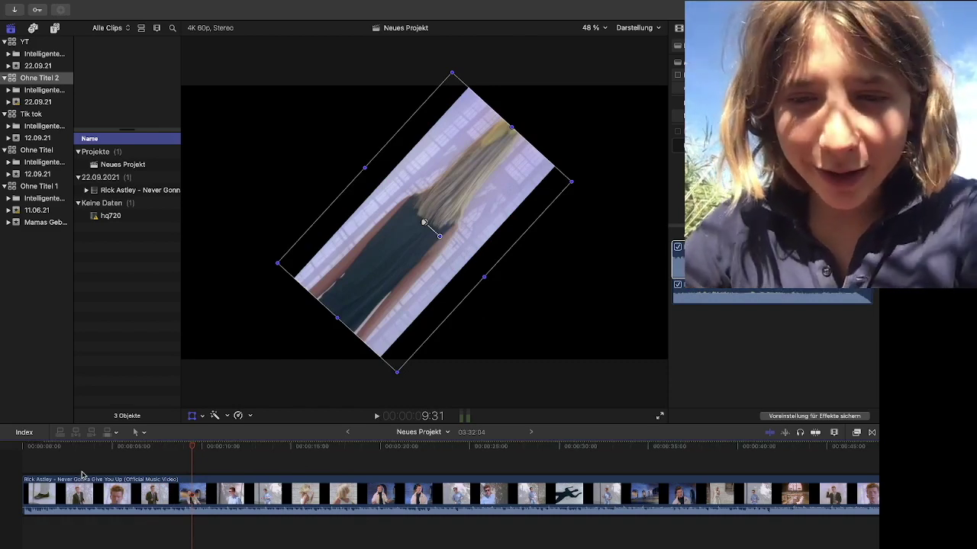
{"action": "left_click", "coordinate": [74, 461]}
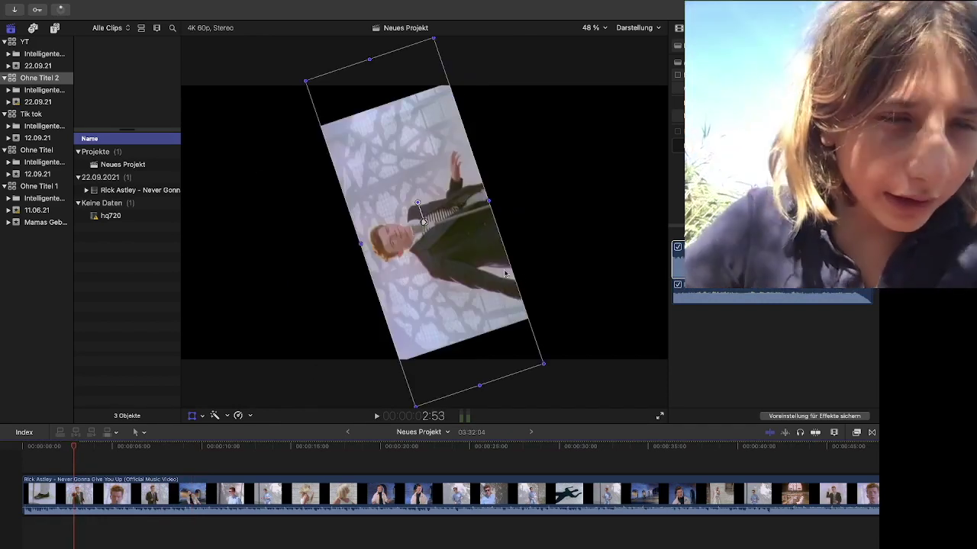
{"action": "mouse_move", "coordinate": [465, 273]}
{"action": "left_mouse_down"}
{"action": "mouse_move", "coordinate": [551, 264]}
{"action": "mouse_move", "coordinate": [537, 285]}
{"action": "left_mouse_up"}
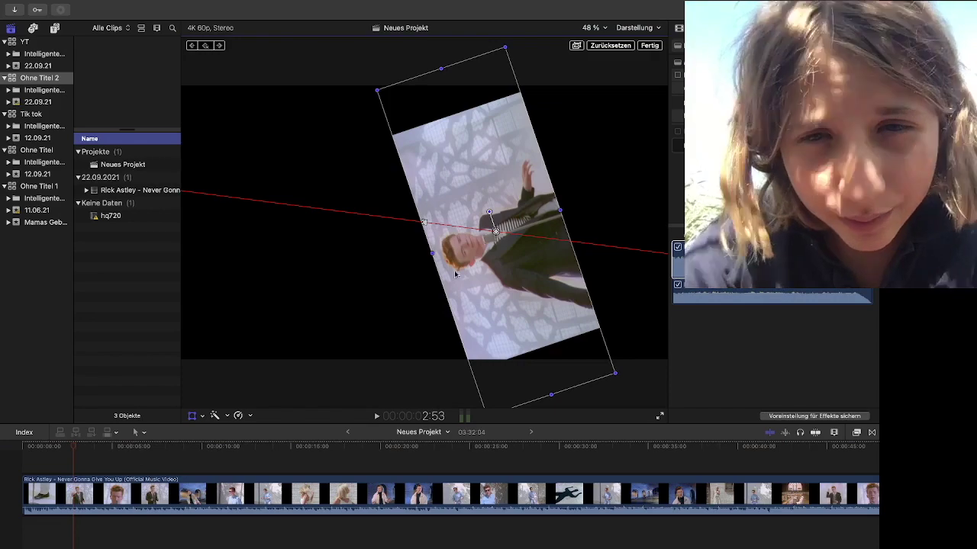
Nudge the video left, then at 27:26 move it right and down and finish transforming.
{"action": "left_click_drag", "start_coordinate": [439, 271], "coordinate": [402, 267]}
{"action": "left_click", "coordinate": [512, 447]}
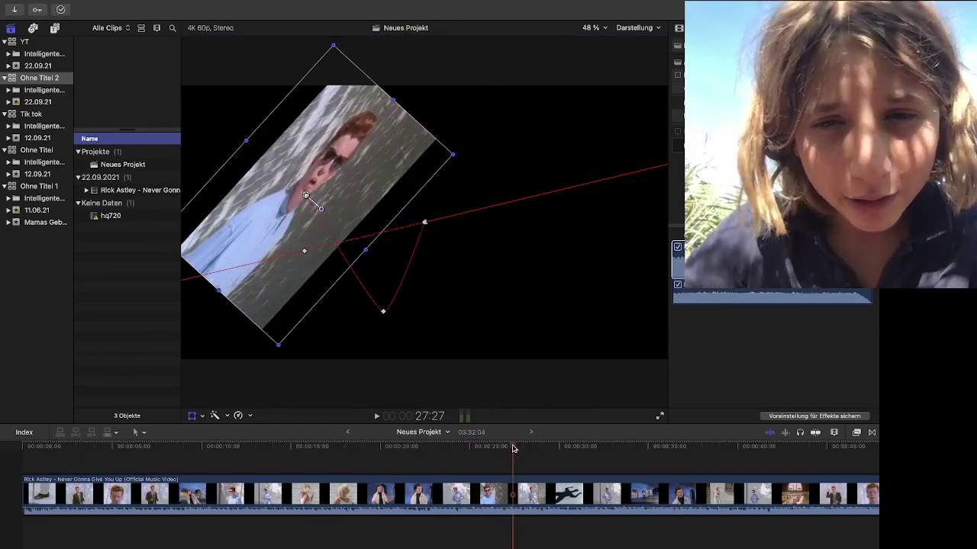
{"action": "left_click_drag", "start_coordinate": [324, 142], "coordinate": [489, 192]}
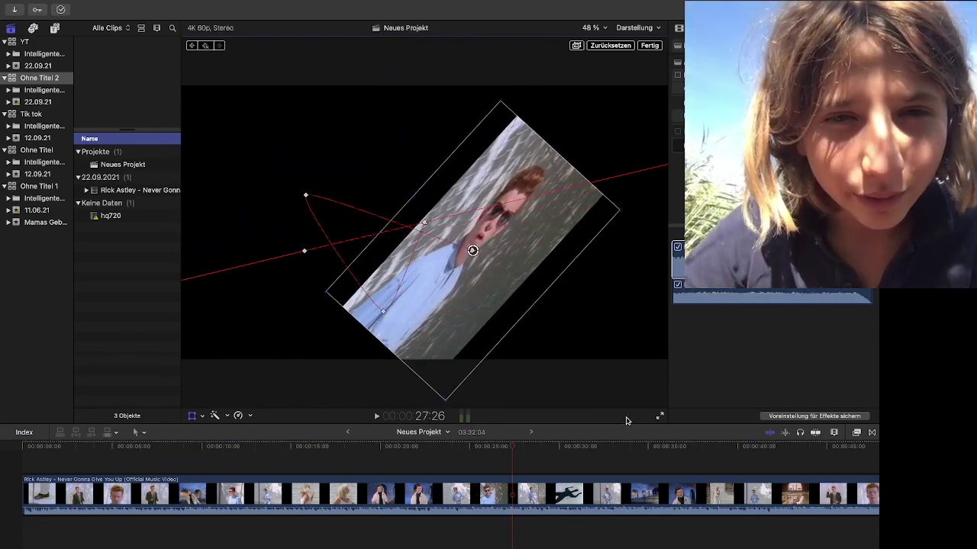
{"action": "left_click", "coordinate": [583, 465]}
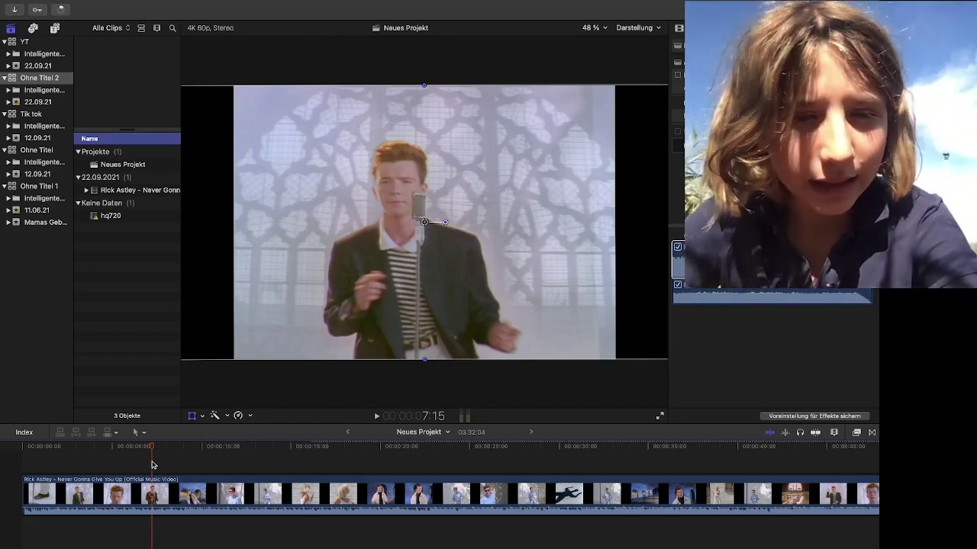
Try a bottom crop in Beschneiden mode, leaving the clip uncropped, then switch to Verzerren.
{"action": "left_click", "coordinate": [202, 416]}
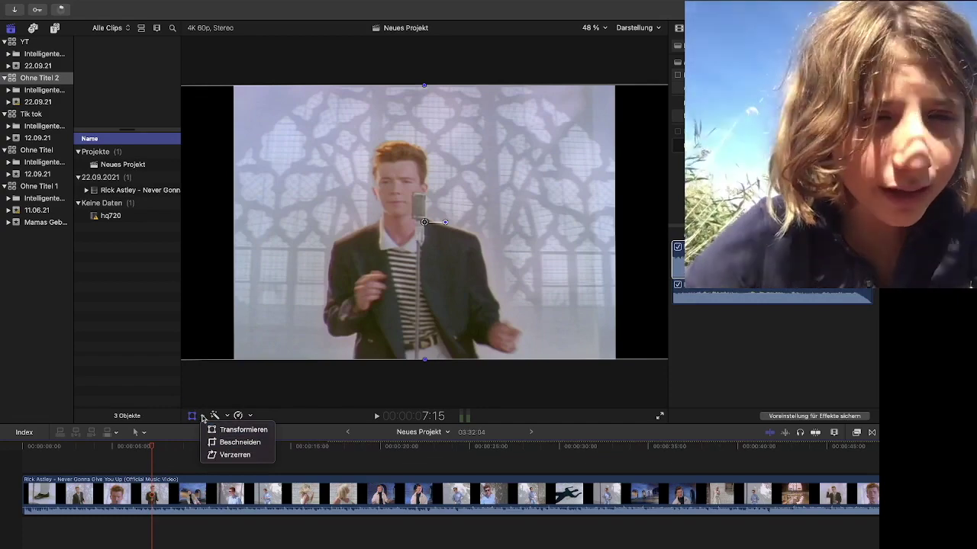
{"action": "left_click", "coordinate": [196, 418]}
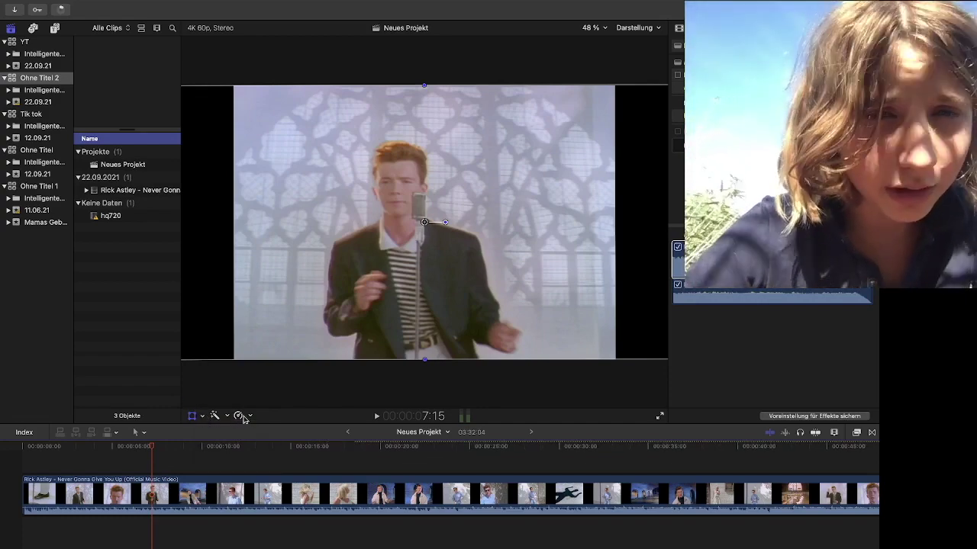
{"action": "left_click", "coordinate": [204, 418]}
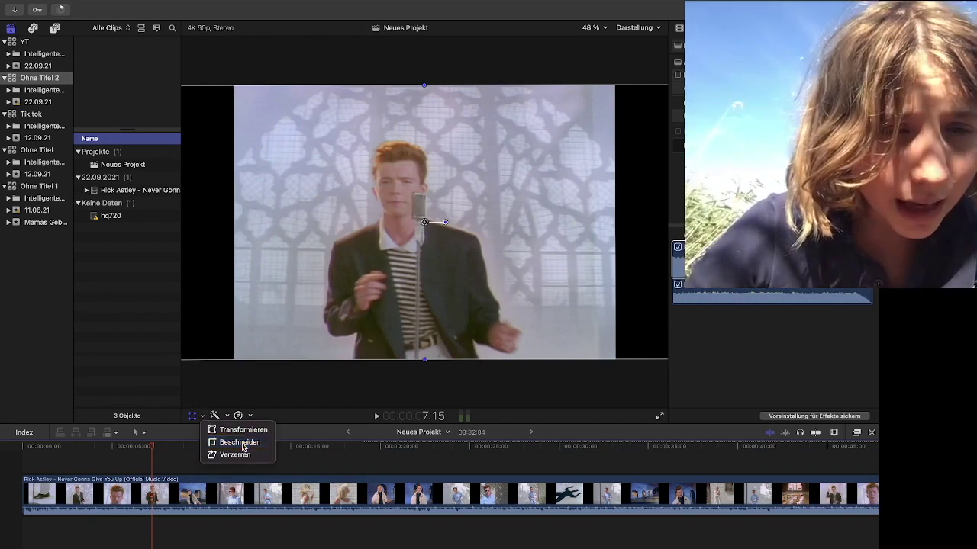
{"action": "left_click", "coordinate": [238, 442]}
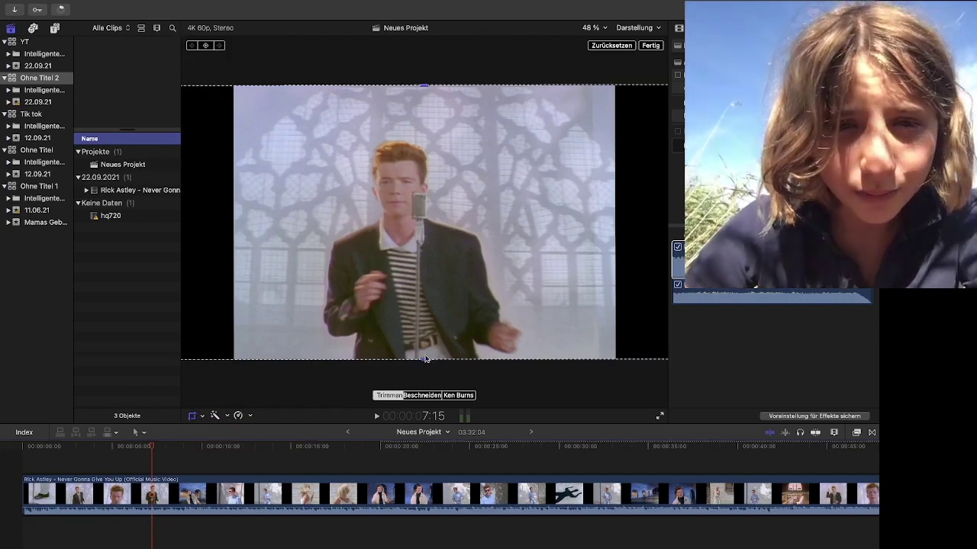
{"action": "left_click", "coordinate": [428, 362]}
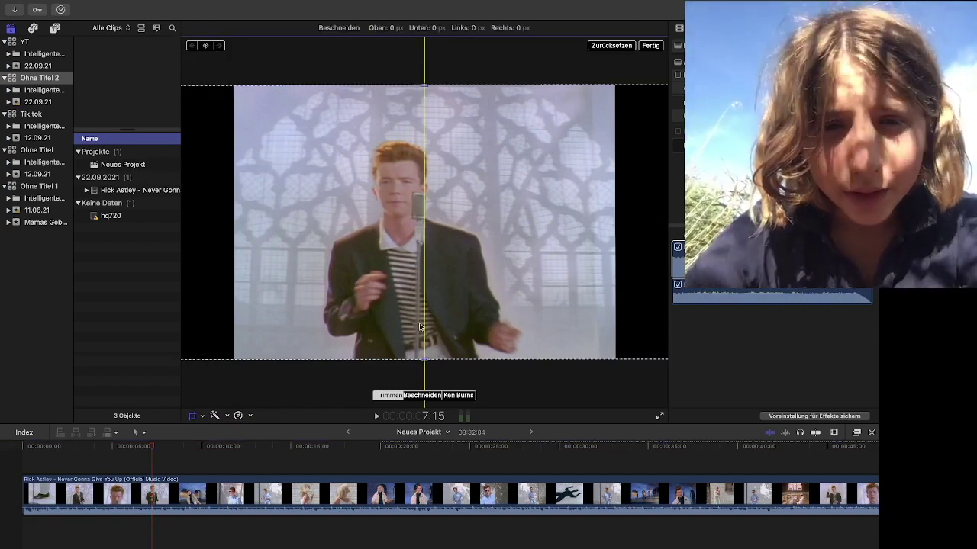
{"action": "left_click_drag", "start_coordinate": [427, 358], "coordinate": [457, 495]}
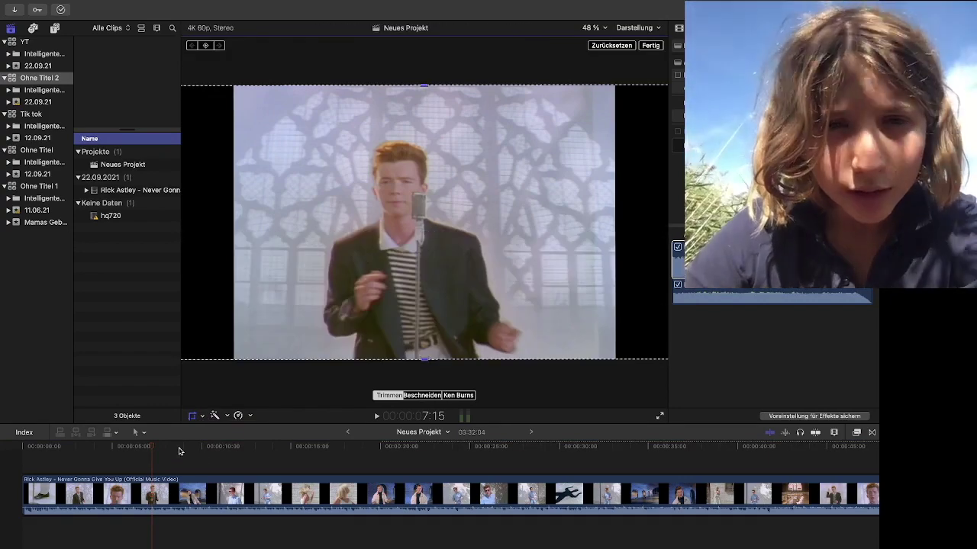
{"action": "left_click", "coordinate": [202, 418]}
{"action": "left_click", "coordinate": [212, 456]}
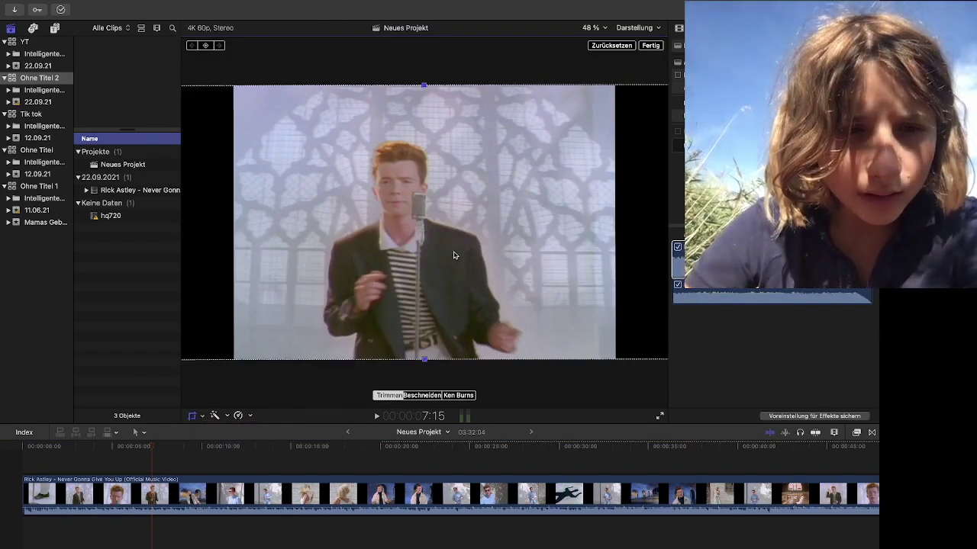
Drag the top edge, right edge and top-right corner to skew the video into a parallelogram.
{"action": "left_click_drag", "start_coordinate": [425, 91], "coordinate": [287, 156]}
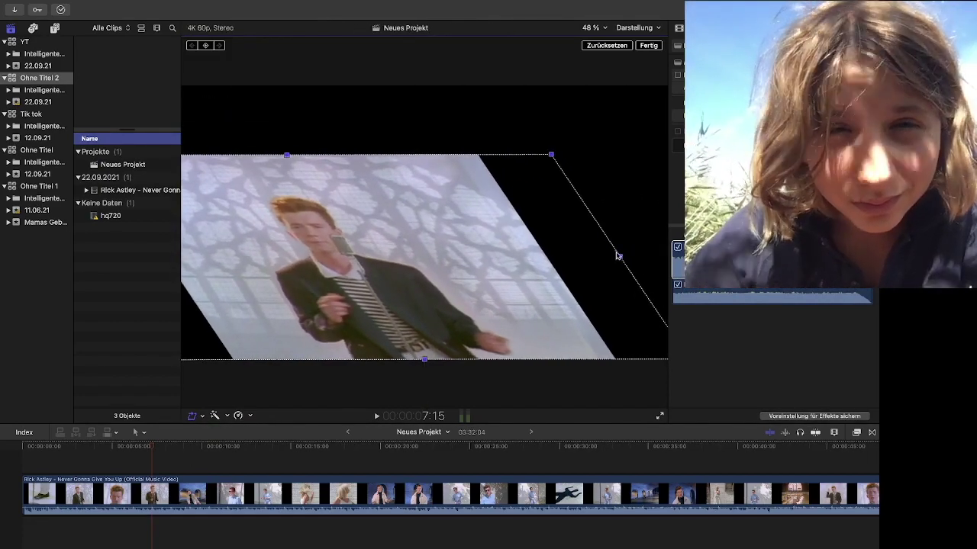
{"action": "left_click_drag", "start_coordinate": [617, 256], "coordinate": [472, 276]}
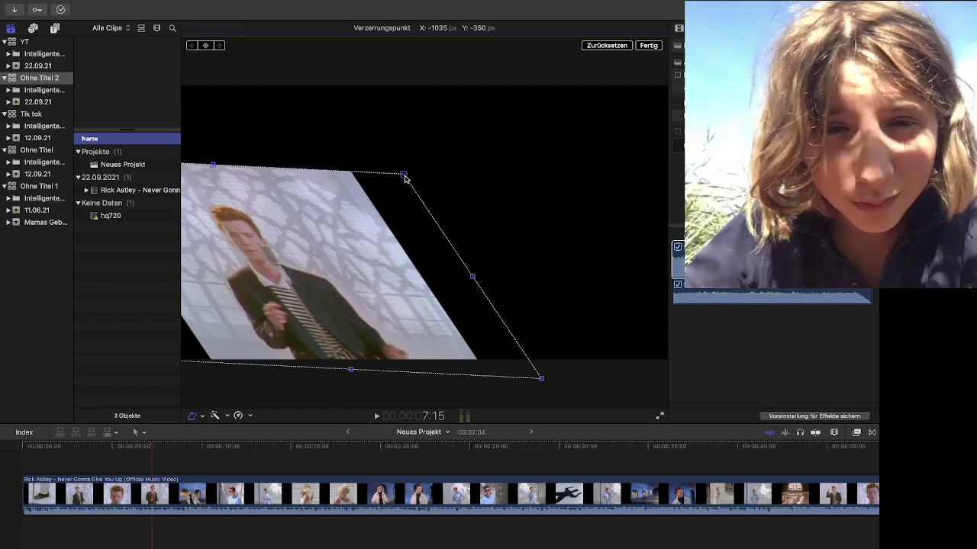
{"action": "left_click_drag", "start_coordinate": [405, 178], "coordinate": [664, 100]}
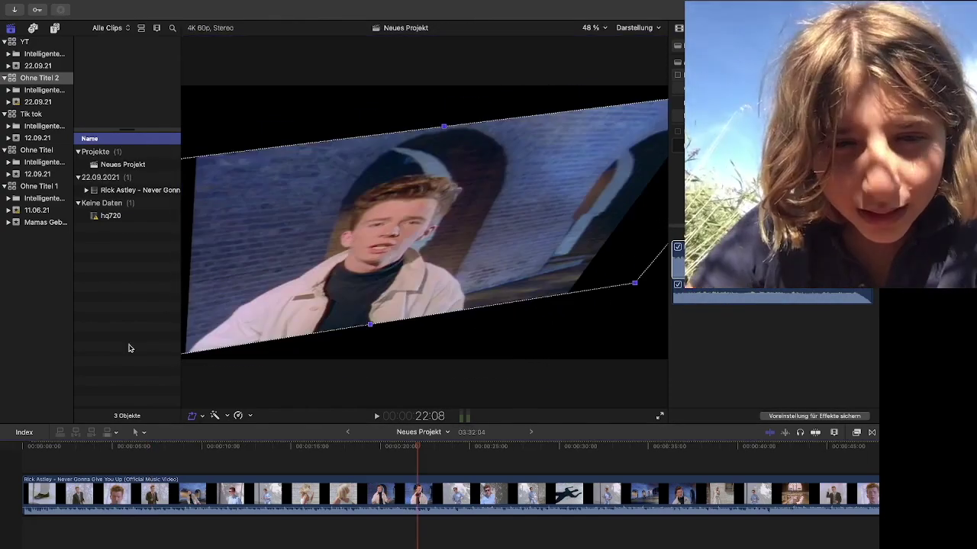
{"action": "left_click", "coordinate": [191, 415]}
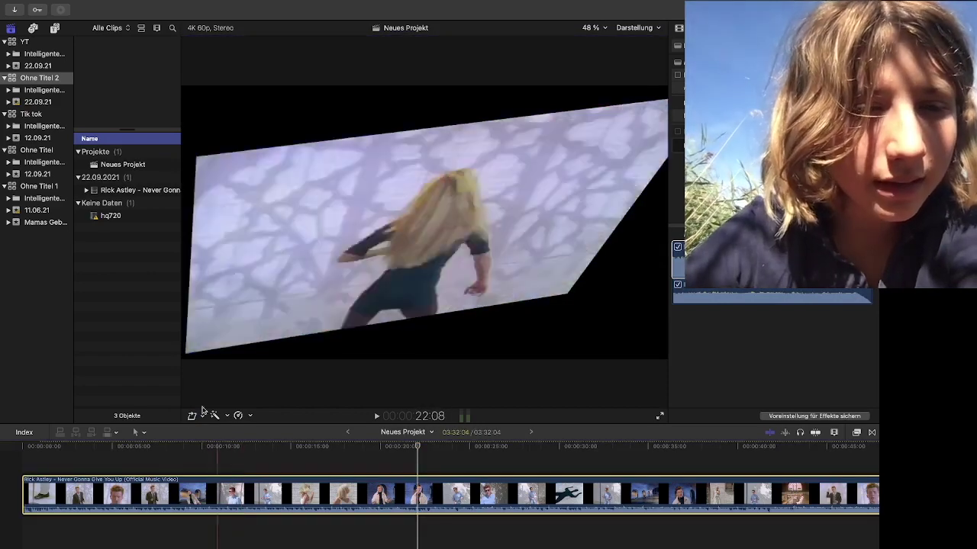
{"action": "left_click", "coordinate": [202, 415]}
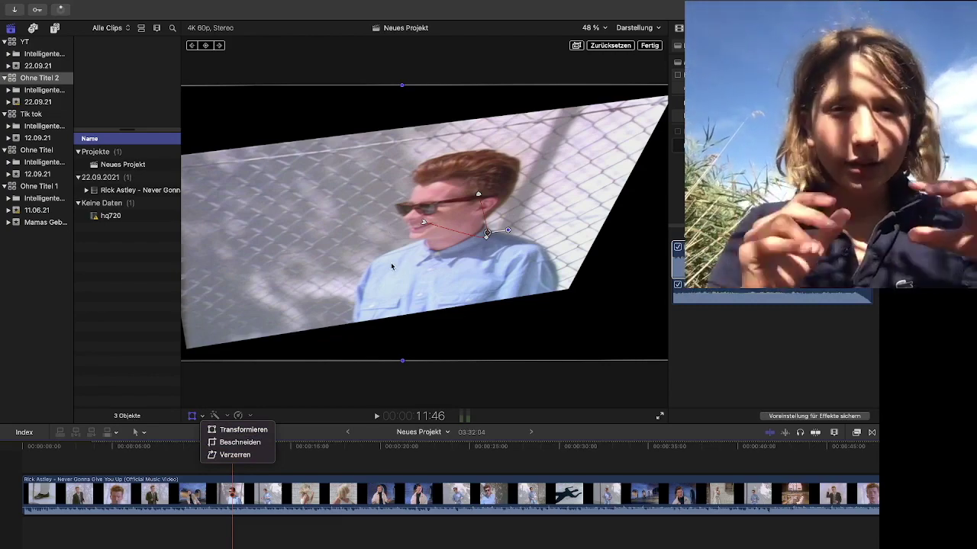
{"action": "left_click", "coordinate": [193, 417]}
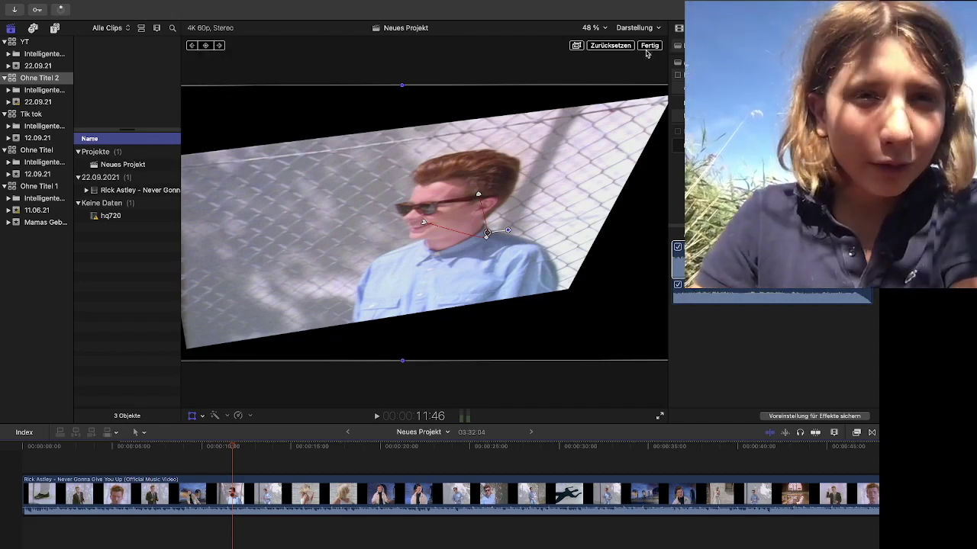
Reset the distortion with Zurücksetzen, cue the playhead near 46 seconds and finish transforming.
{"action": "left_click", "coordinate": [622, 46]}
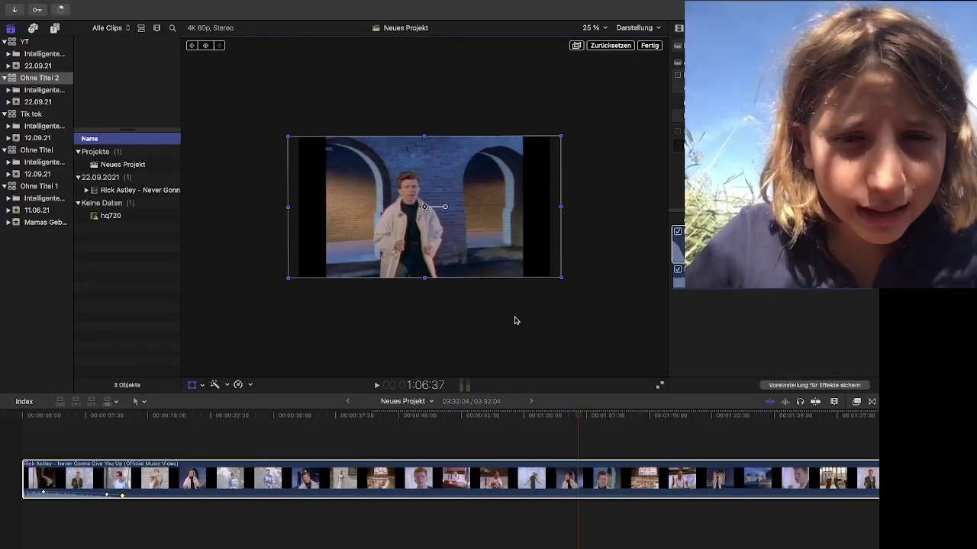
{"action": "left_click", "coordinate": [380, 459]}
{"action": "left_click", "coordinate": [411, 442]}
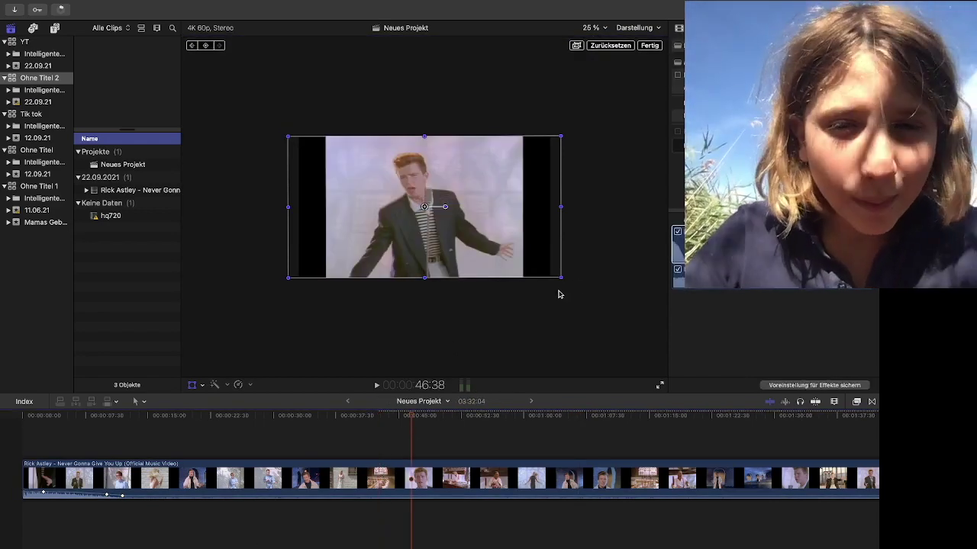
{"action": "left_click", "coordinate": [191, 385]}
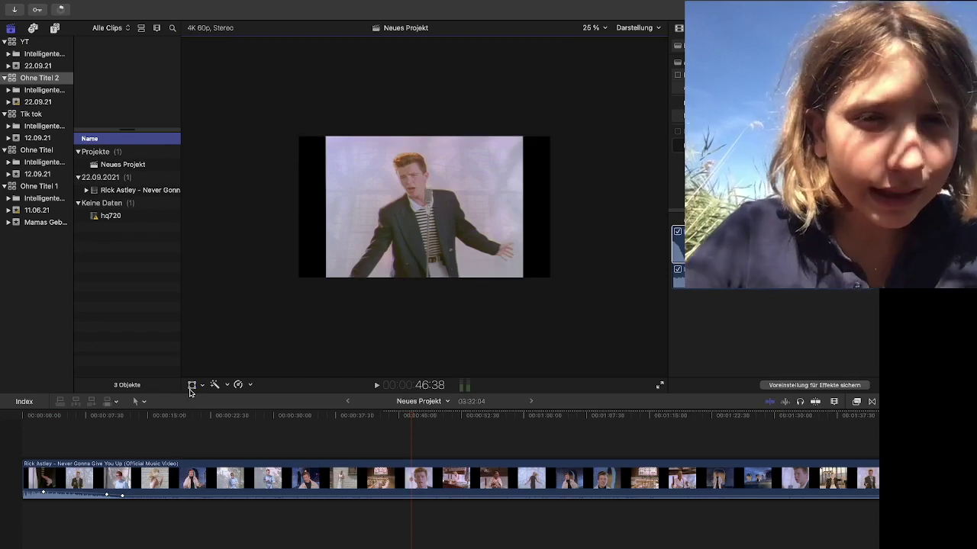
{"action": "left_click", "coordinate": [593, 28]}
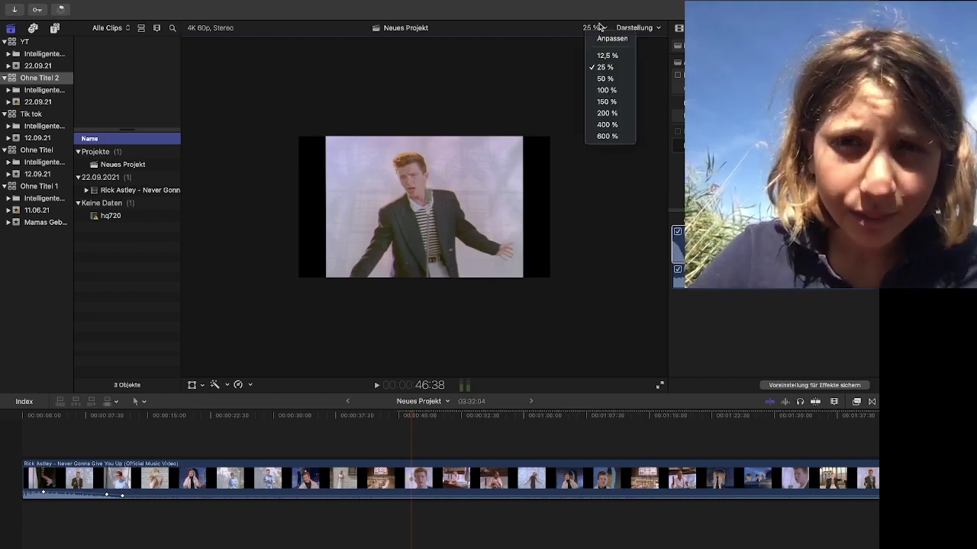
Zoom the viewer to 100 % to inspect the singer, back to 25 %, then to 50 %.
{"action": "left_click", "coordinate": [624, 90]}
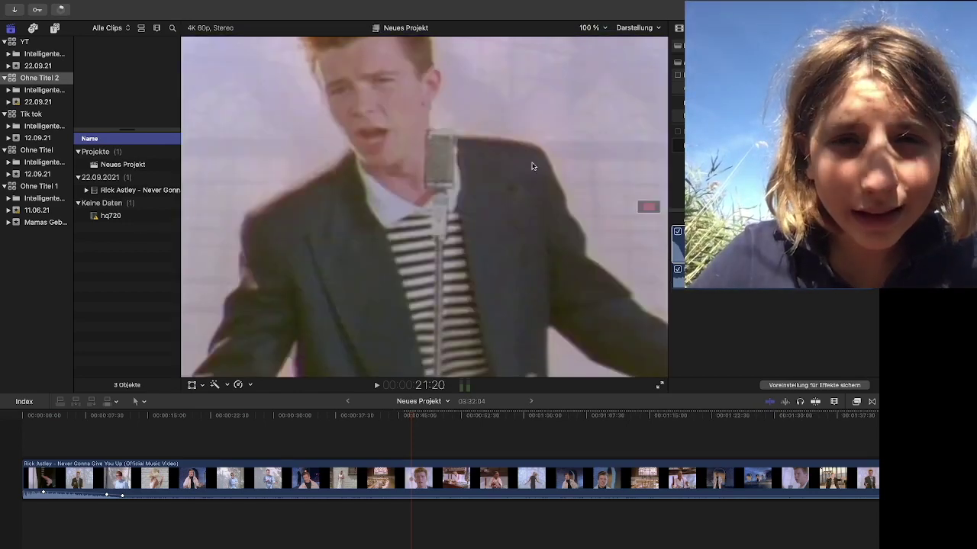
{"action": "left_click_drag", "start_coordinate": [641, 214], "coordinate": [647, 214]}
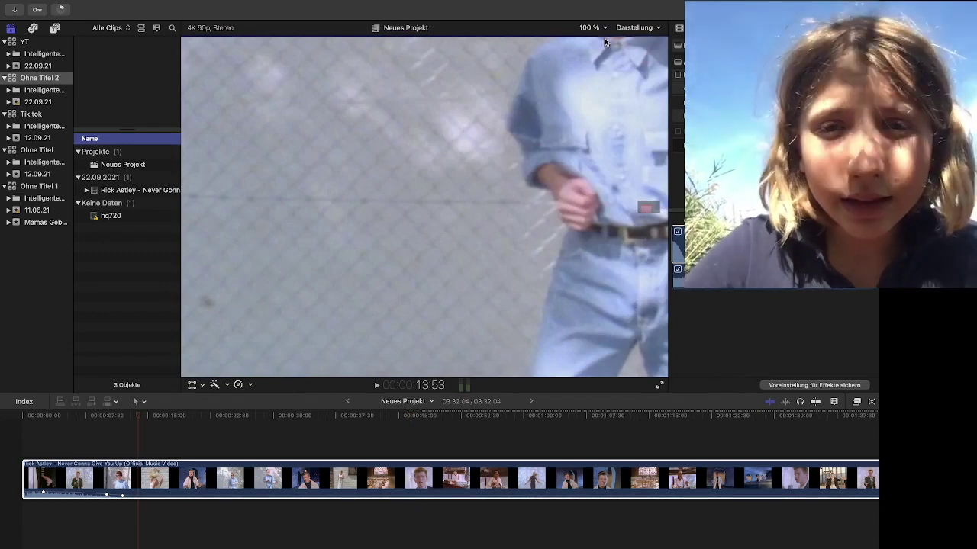
{"action": "left_click", "coordinate": [604, 28]}
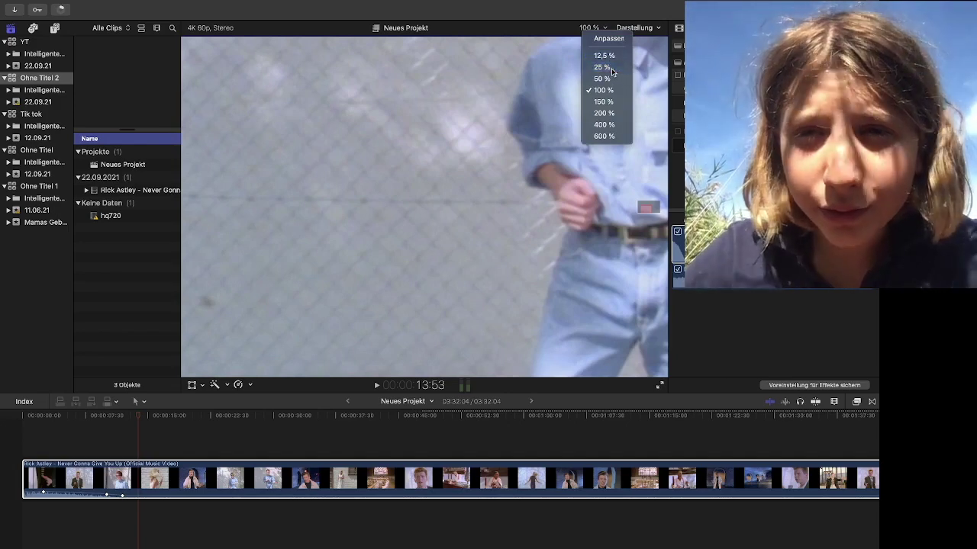
{"action": "left_click", "coordinate": [603, 67]}
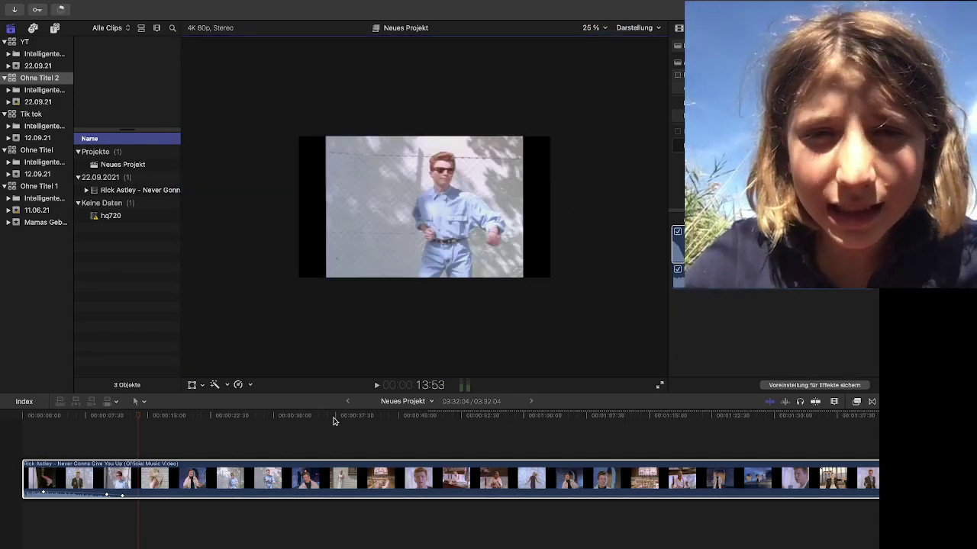
{"action": "left_click", "coordinate": [351, 477]}
{"action": "left_click", "coordinate": [607, 29]}
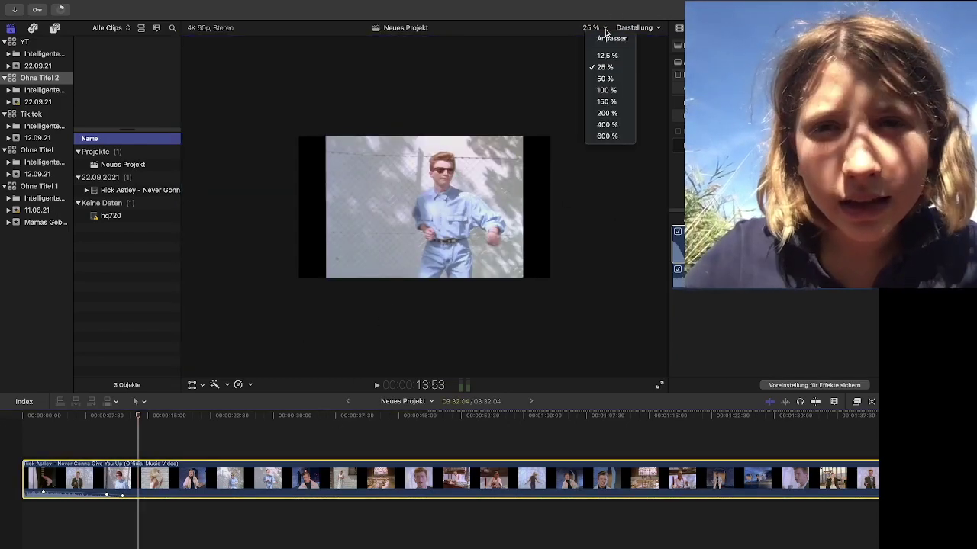
{"action": "left_click", "coordinate": [609, 81]}
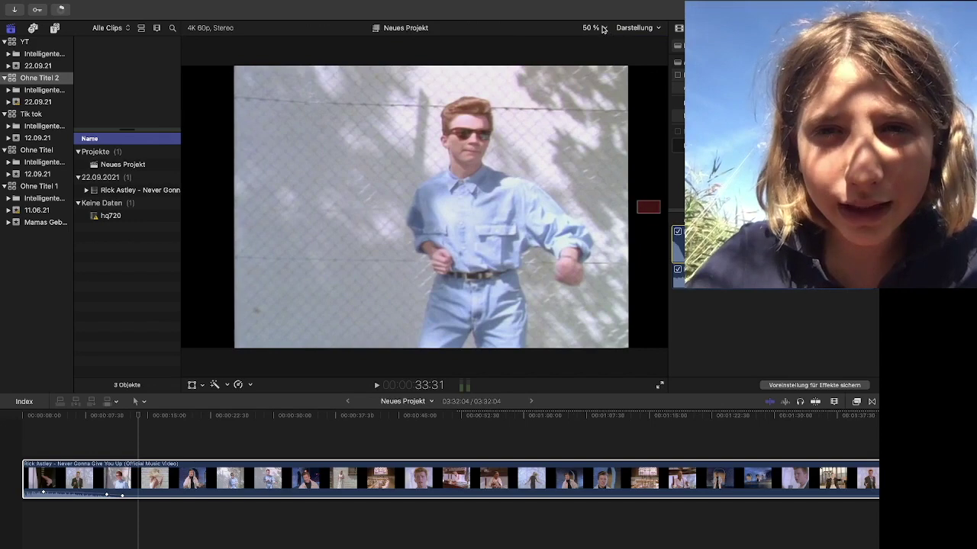
Fit the video frame to the viewer (Anpassen, 48 %) and bring up the Darstellung display options.
{"action": "left_click", "coordinate": [602, 28]}
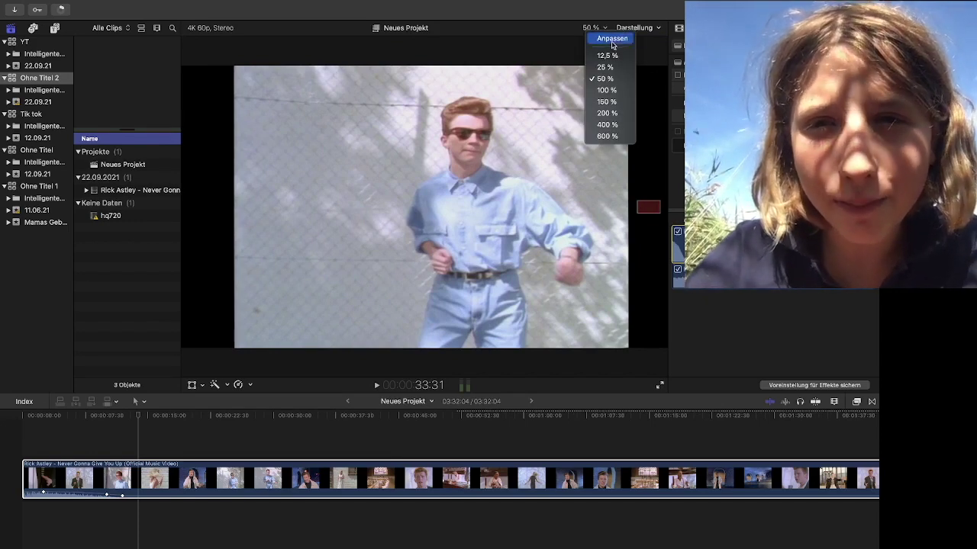
{"action": "left_click", "coordinate": [612, 40]}
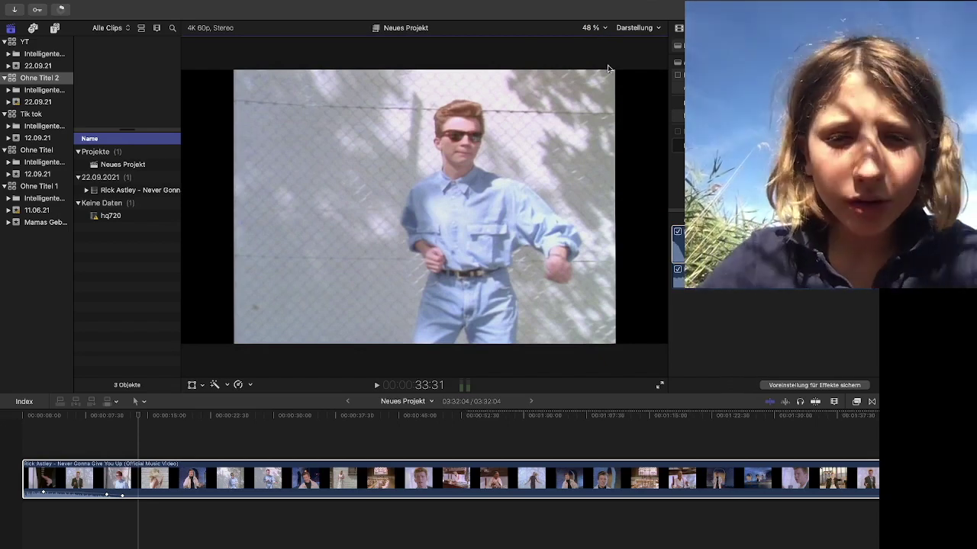
{"action": "left_click", "coordinate": [599, 29]}
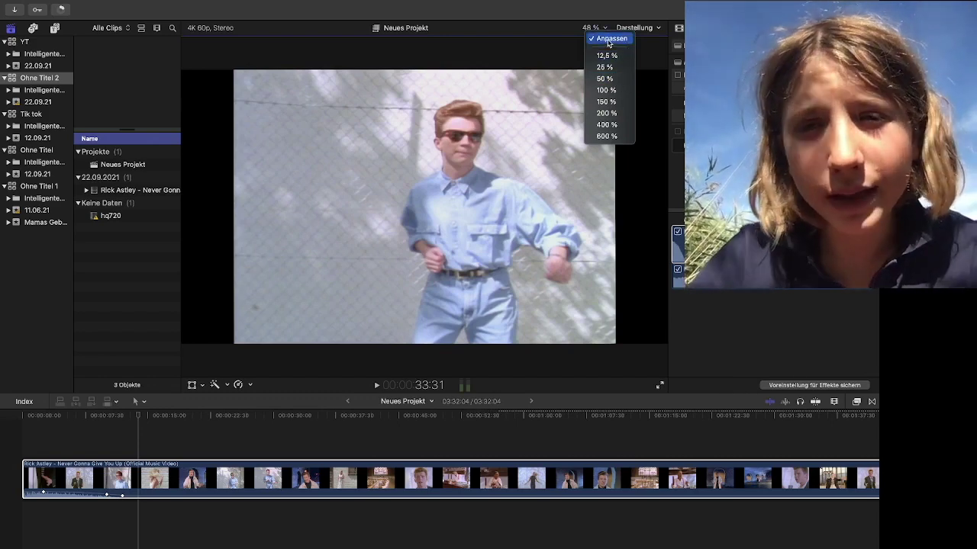
{"action": "left_click", "coordinate": [609, 43]}
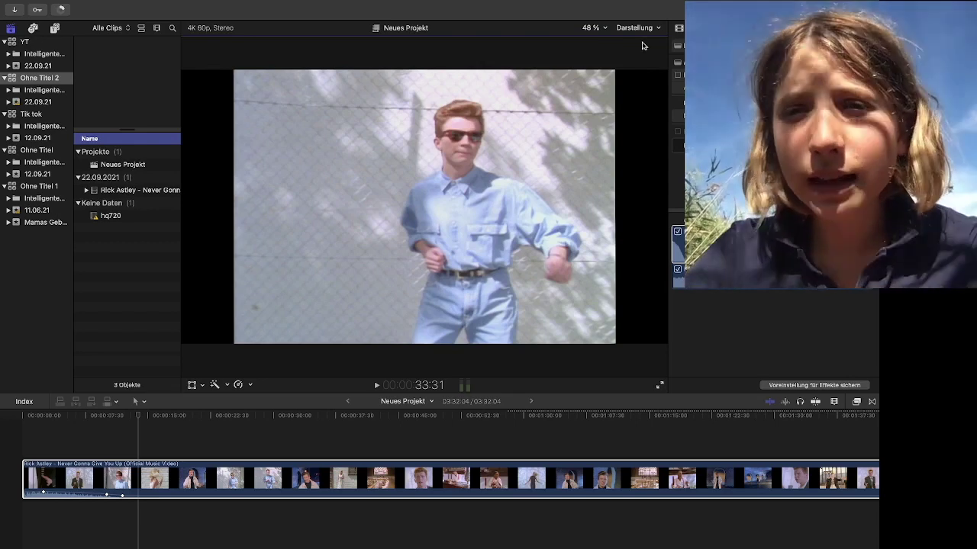
{"action": "left_click", "coordinate": [653, 32]}
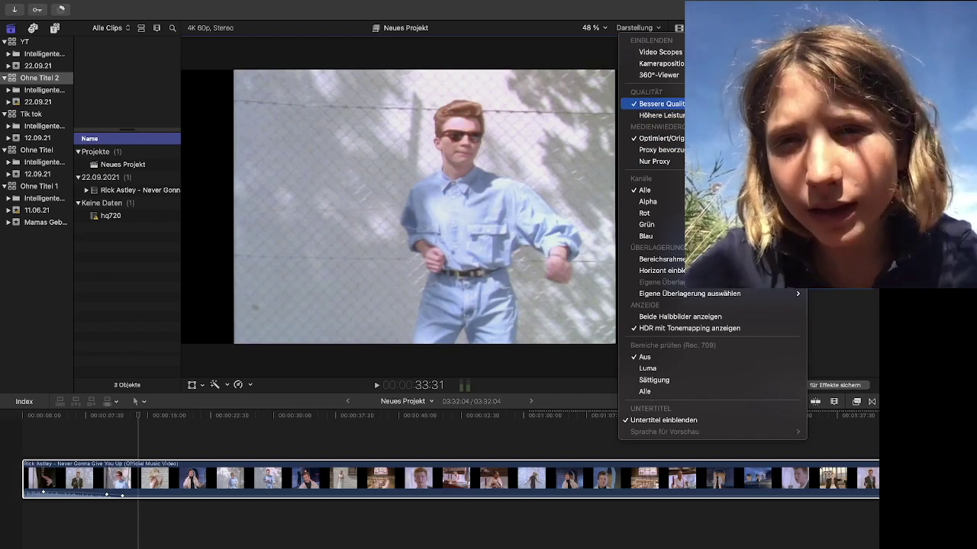
{"action": "left_click", "coordinate": [476, 164]}
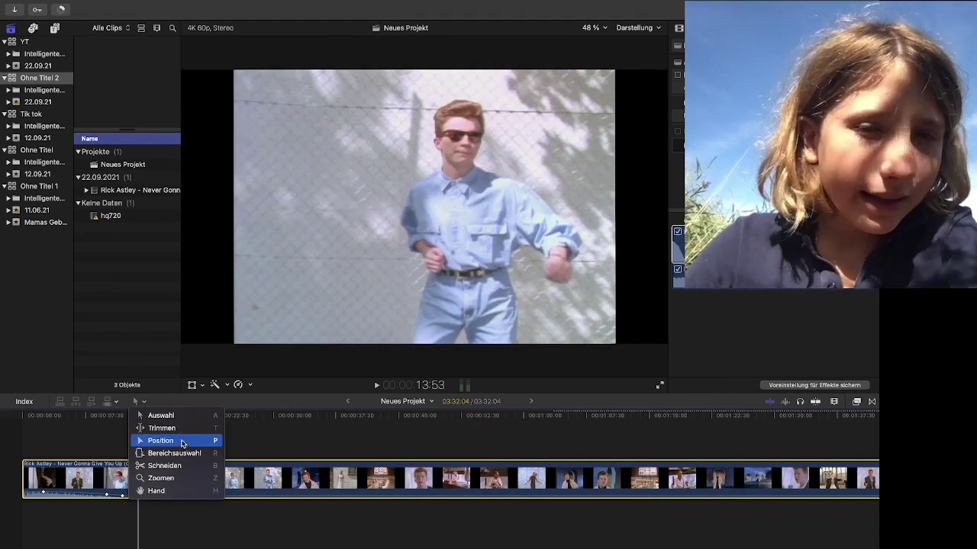
{"action": "left_click", "coordinate": [319, 436]}
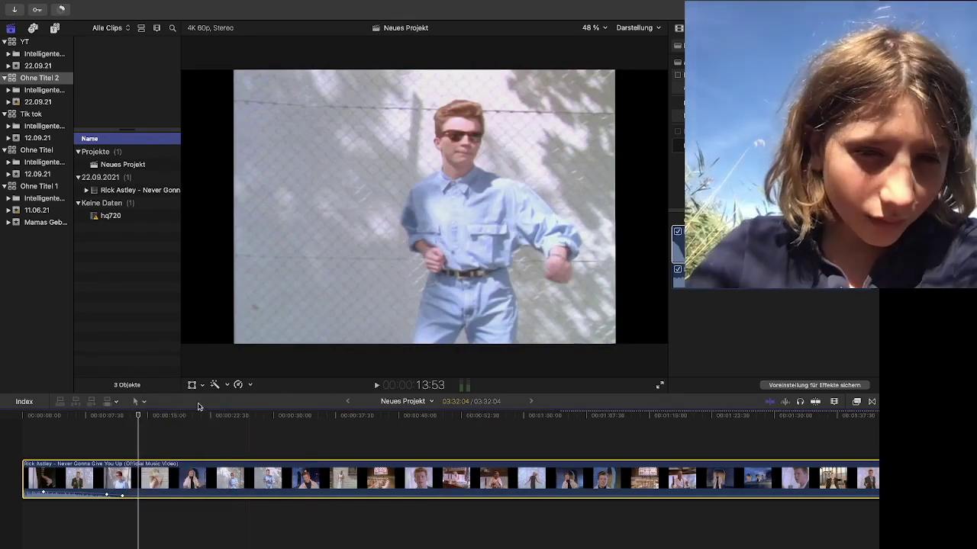
{"action": "left_click", "coordinate": [141, 404]}
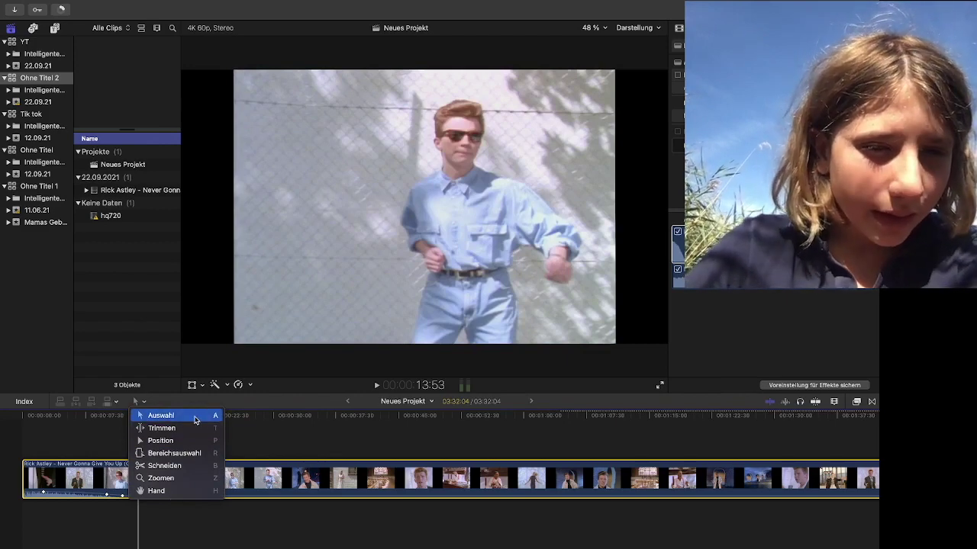
{"action": "left_click", "coordinate": [187, 416]}
{"action": "left_click", "coordinate": [142, 406]}
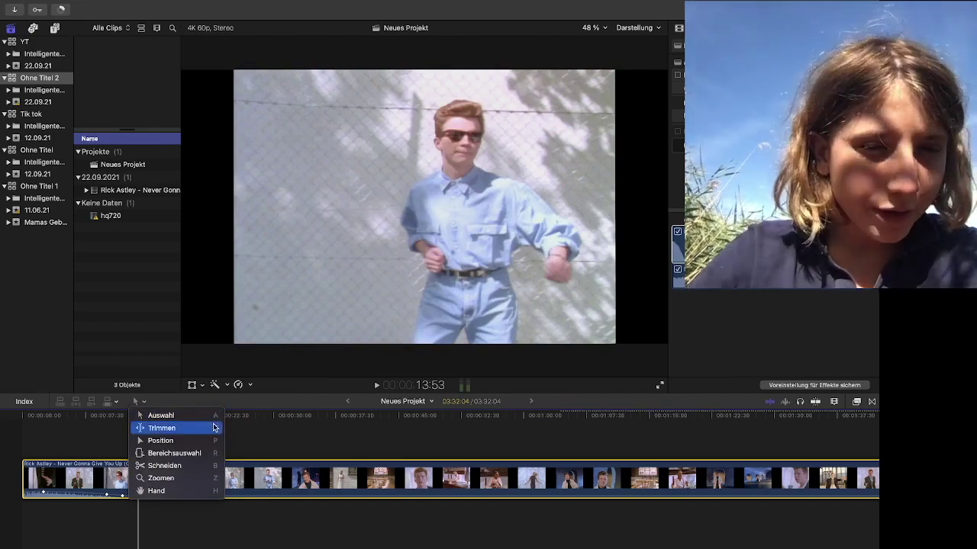
{"action": "left_click", "coordinate": [160, 415]}
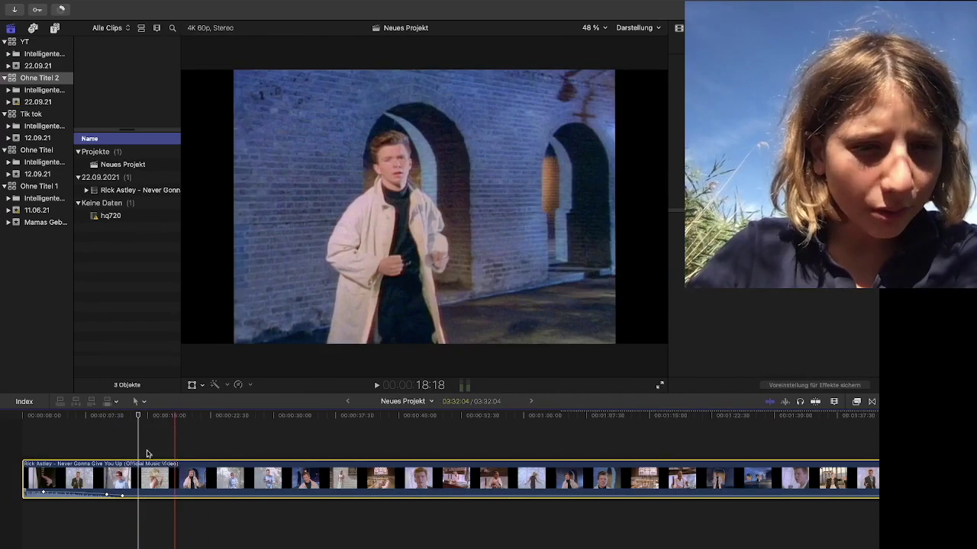
{"action": "left_click_drag", "start_coordinate": [85, 443], "coordinate": [253, 542]}
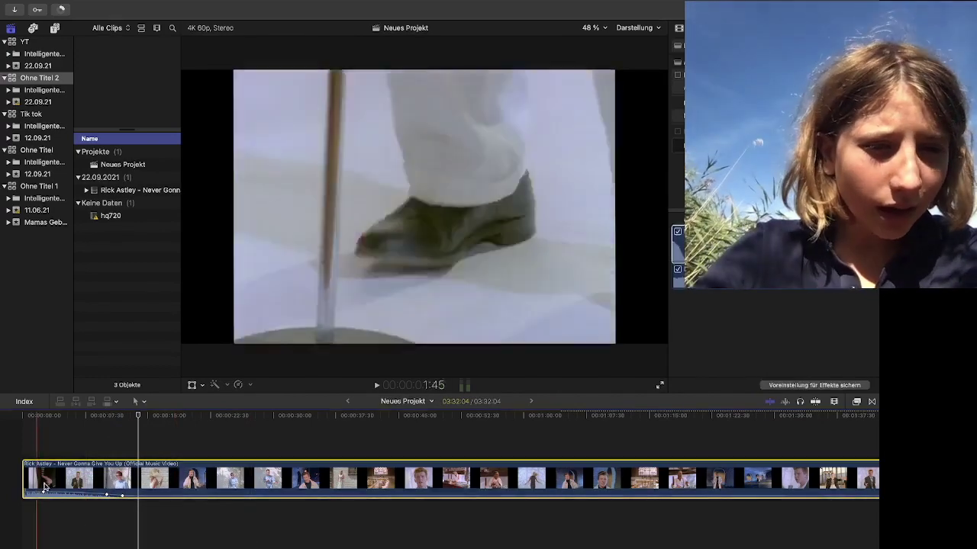
{"action": "left_click", "coordinate": [20, 519]}
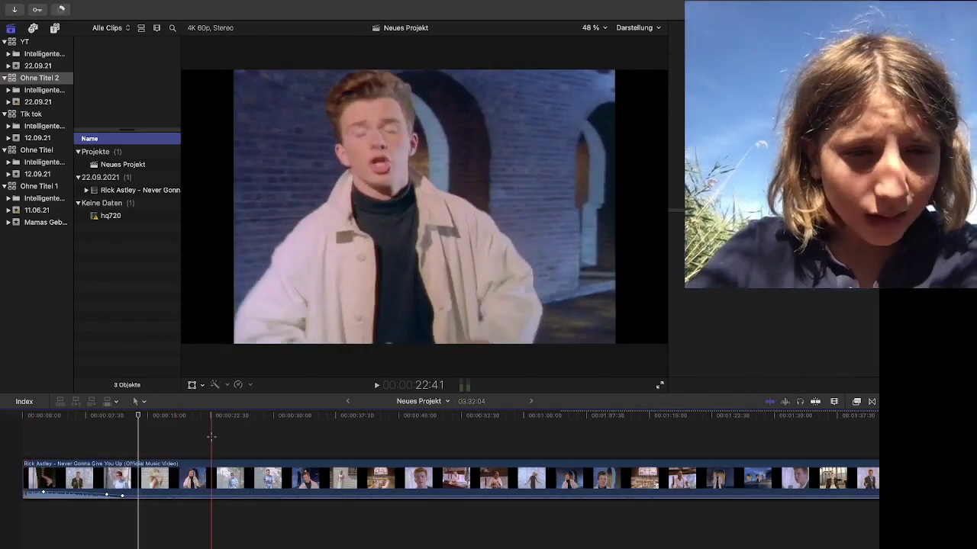
{"action": "left_click_drag", "start_coordinate": [211, 437], "coordinate": [168, 534]}
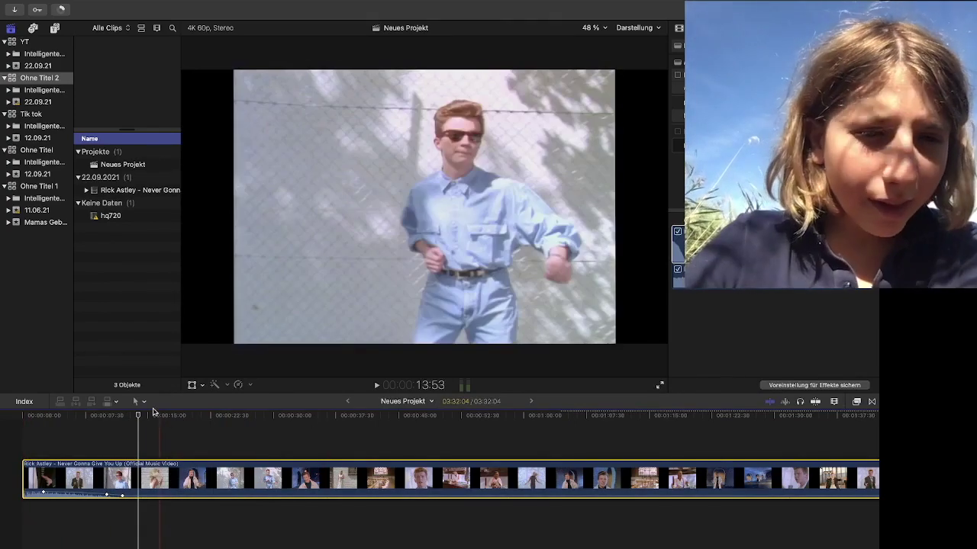
{"action": "left_click", "coordinate": [142, 402]}
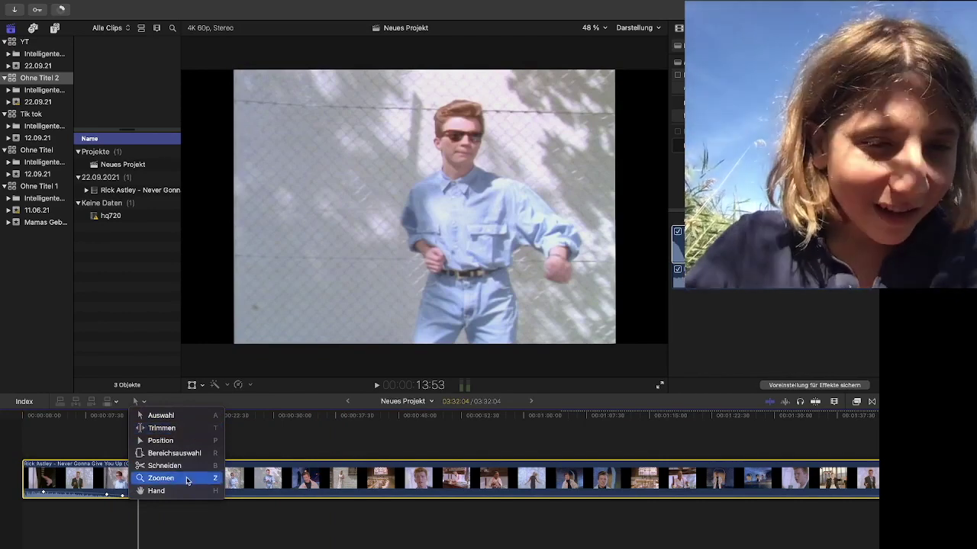
Split the music video into two clips around 30 seconds and trim the edit point slightly later.
{"action": "left_click", "coordinate": [164, 466]}
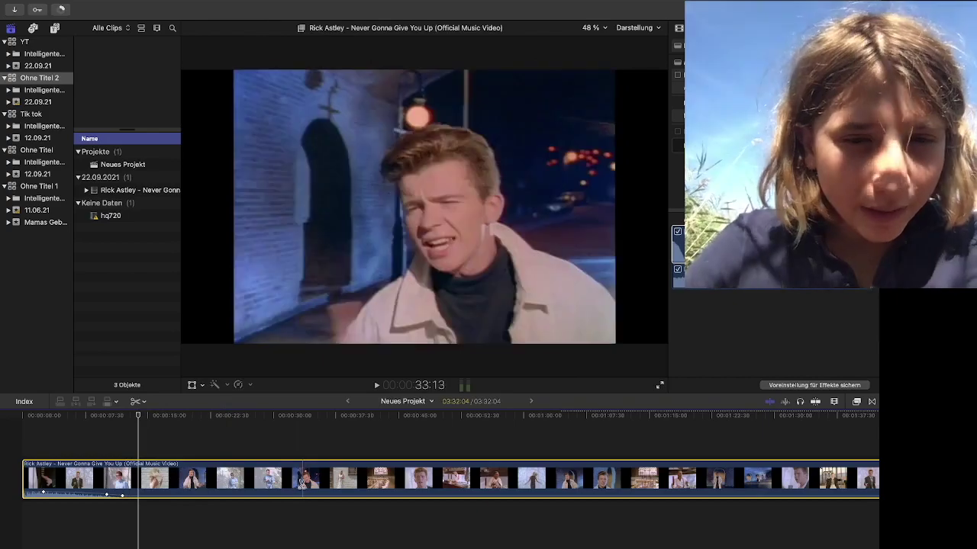
{"action": "left_click", "coordinate": [301, 480]}
{"action": "left_click", "coordinate": [138, 402]}
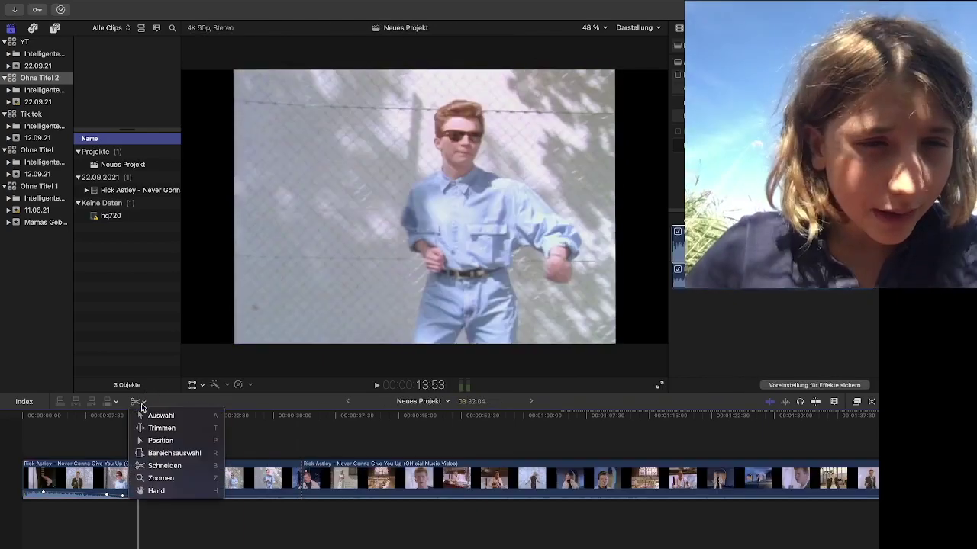
{"action": "left_click", "coordinate": [162, 428]}
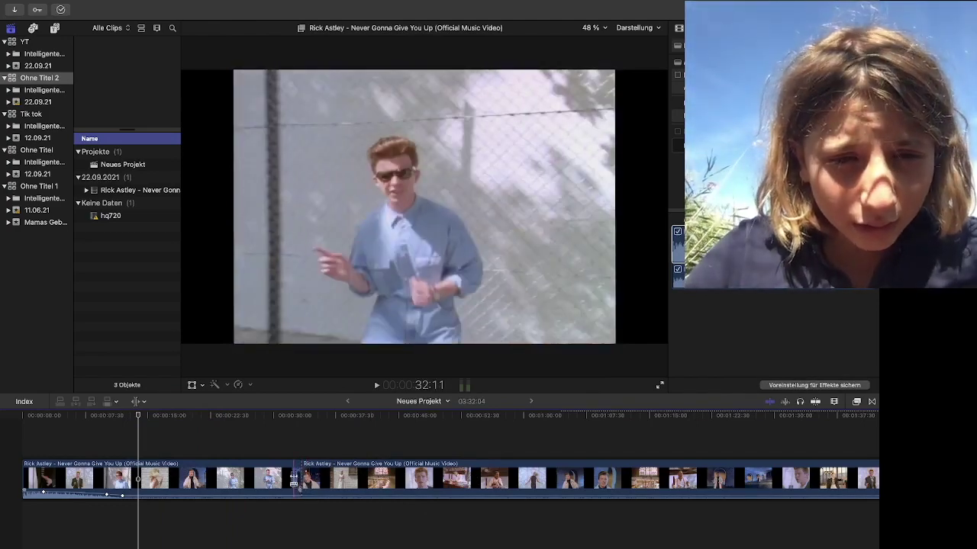
{"action": "left_click_drag", "start_coordinate": [301, 477], "coordinate": [302, 477]}
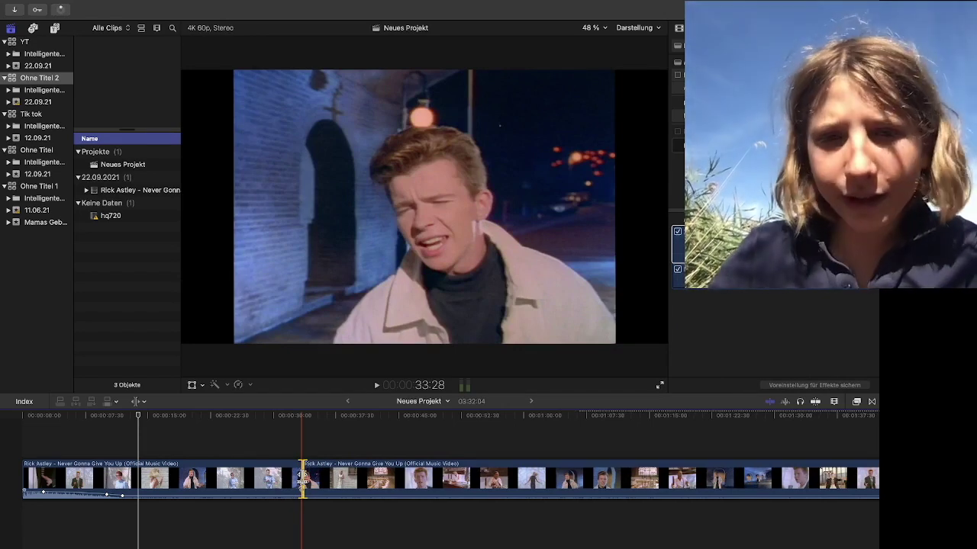
{"action": "left_click_drag", "start_coordinate": [302, 478], "coordinate": [316, 478]}
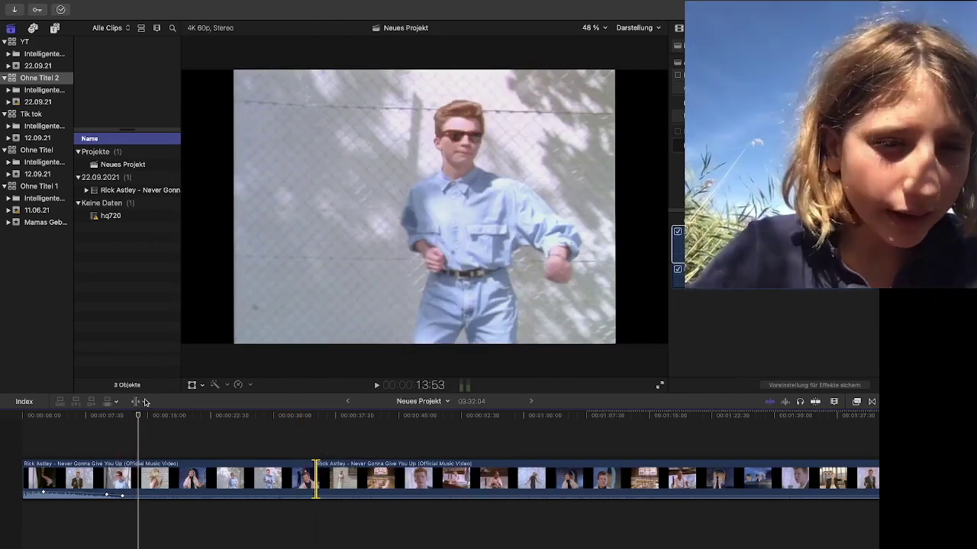
Slide the second clip later with the Position tool, leaving a gap and lengthening the project.
{"action": "left_click", "coordinate": [135, 401]}
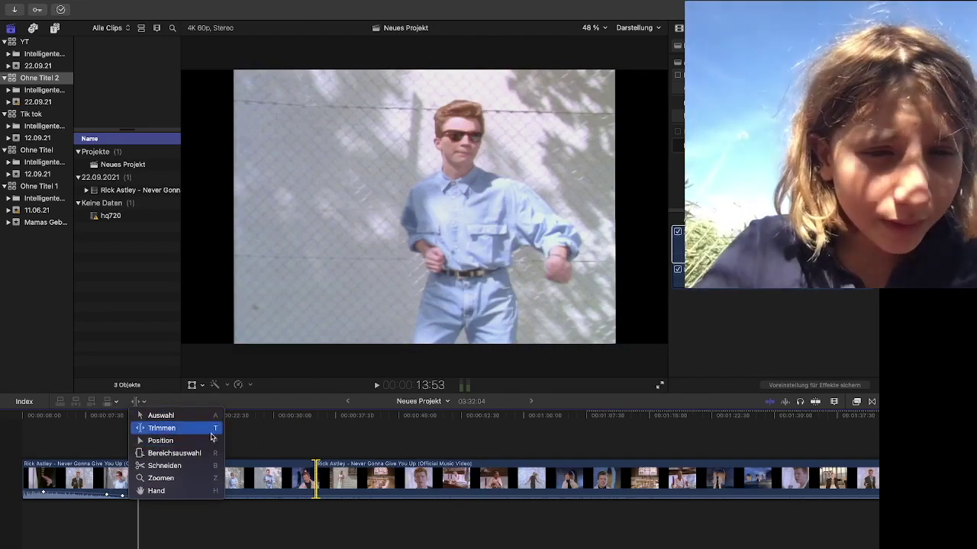
{"action": "left_click", "coordinate": [208, 441]}
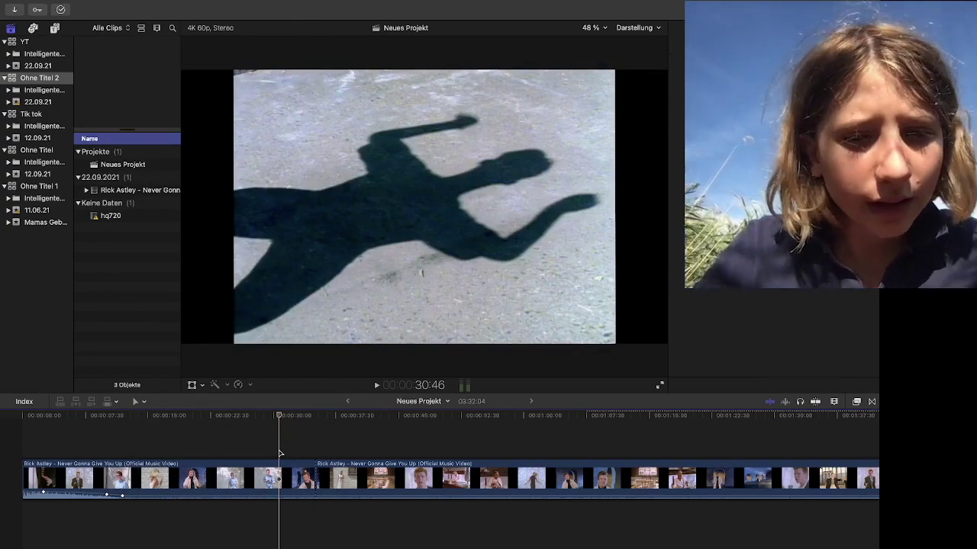
{"action": "left_click", "coordinate": [325, 474]}
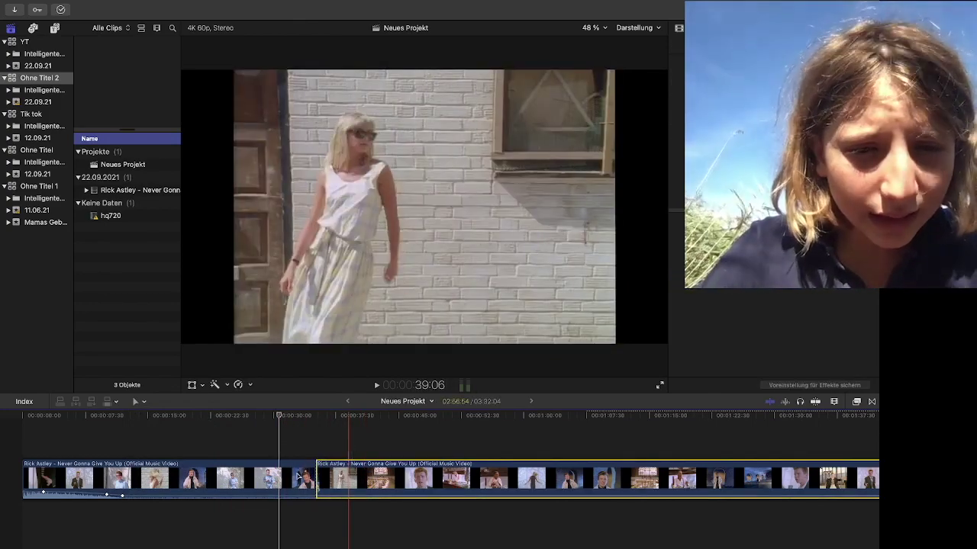
{"action": "left_click_drag", "start_coordinate": [346, 478], "coordinate": [391, 479]}
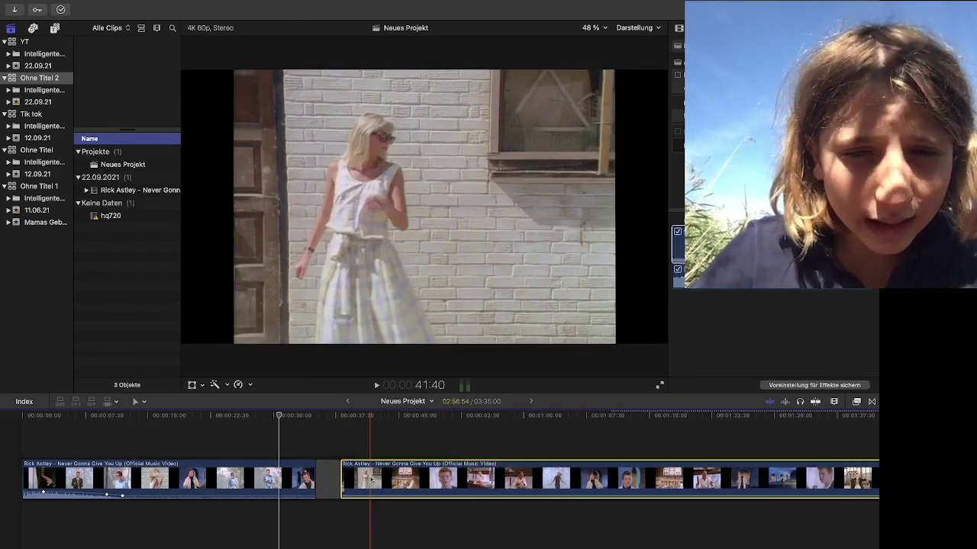
{"action": "mouse_move", "coordinate": [390, 479]}
{"action": "left_mouse_down"}
{"action": "mouse_move", "coordinate": [404, 475]}
{"action": "mouse_move", "coordinate": [383, 481]}
{"action": "left_mouse_up"}
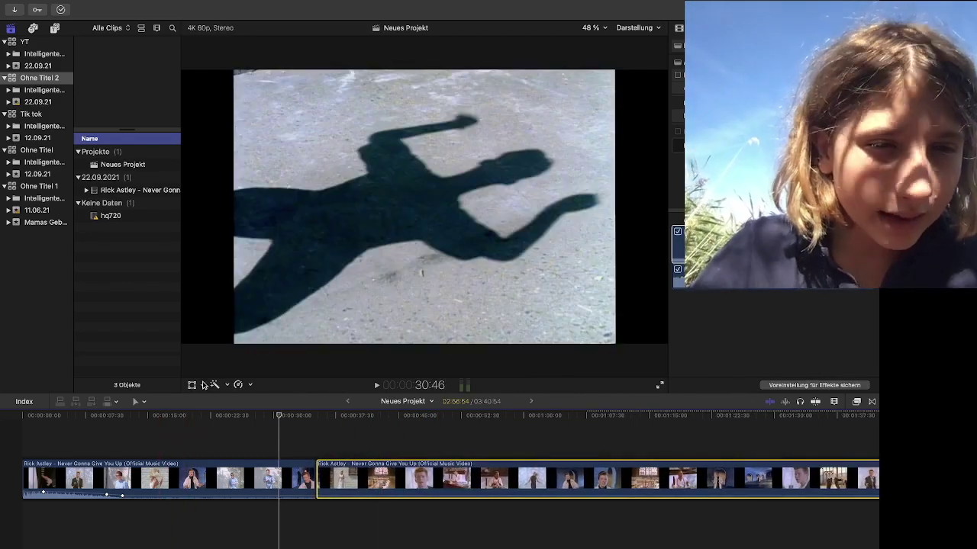
{"action": "left_click", "coordinate": [145, 402]}
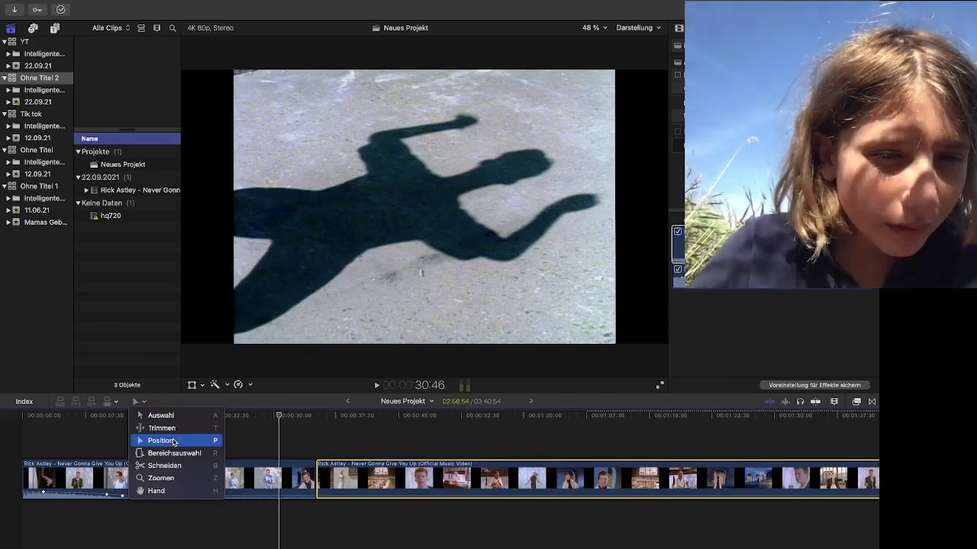
{"action": "left_click", "coordinate": [184, 455]}
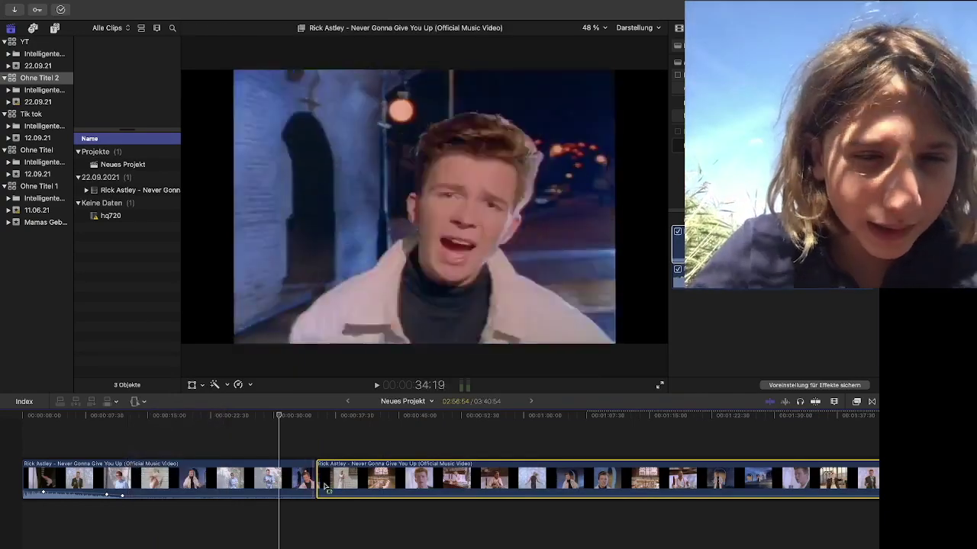
{"action": "left_click_drag", "start_coordinate": [376, 478], "coordinate": [458, 471]}
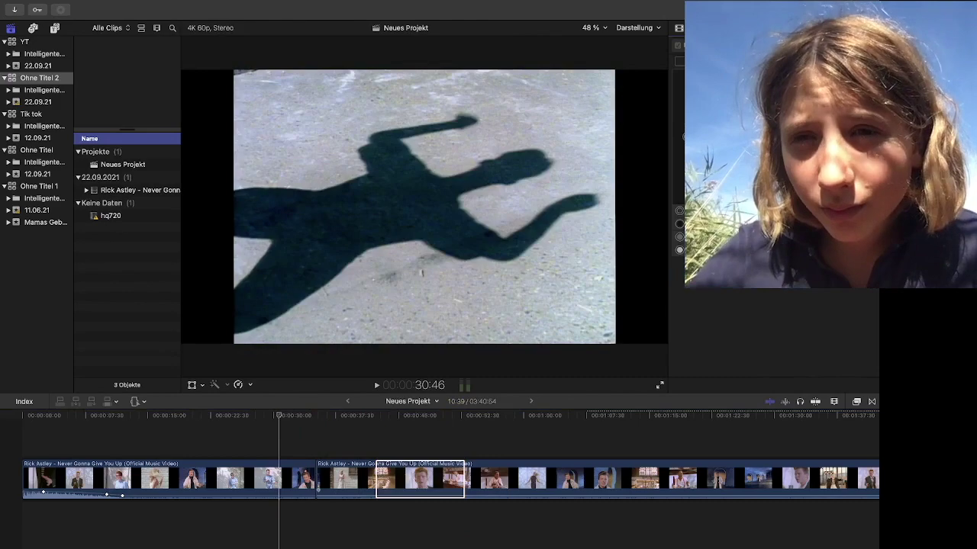
{"action": "left_click", "coordinate": [414, 458]}
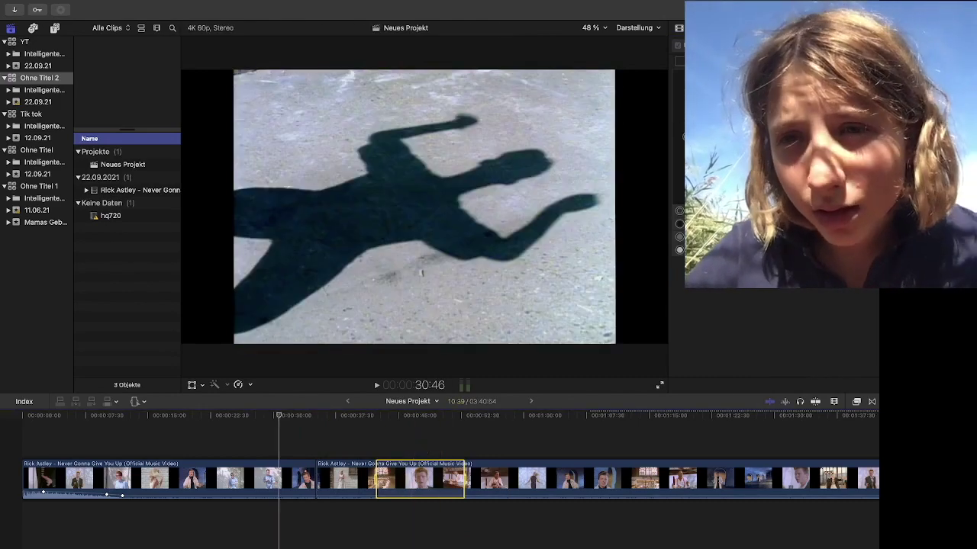
{"action": "left_click", "coordinate": [816, 374]}
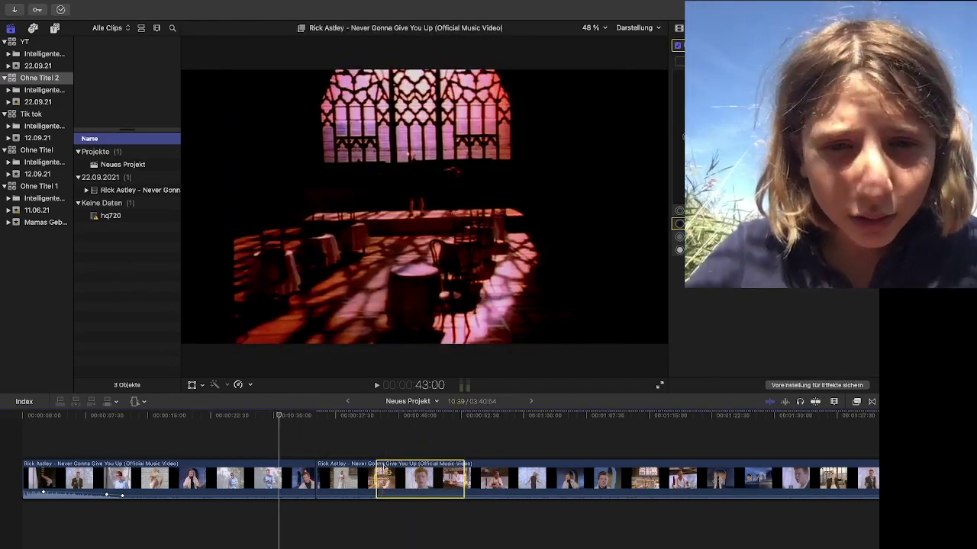
{"action": "left_click", "coordinate": [409, 443]}
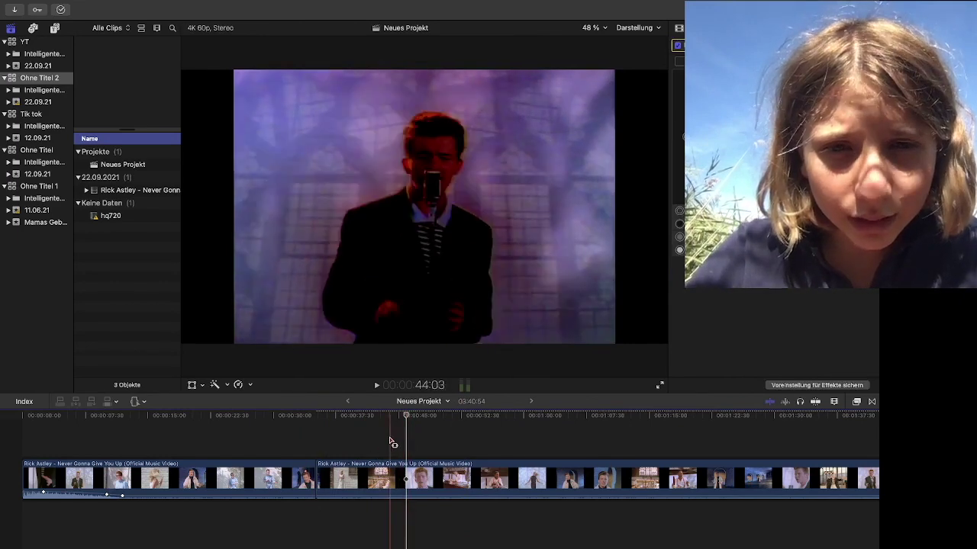
{"action": "left_click", "coordinate": [382, 442]}
{"action": "left_click", "coordinate": [329, 449]}
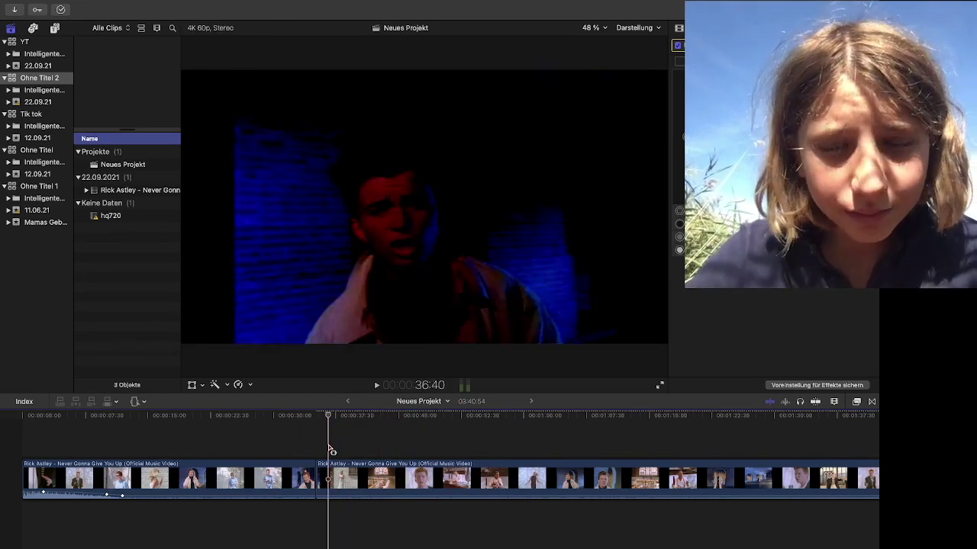
{"action": "key", "text": "super+z"}
{"action": "key", "text": "super+z"}
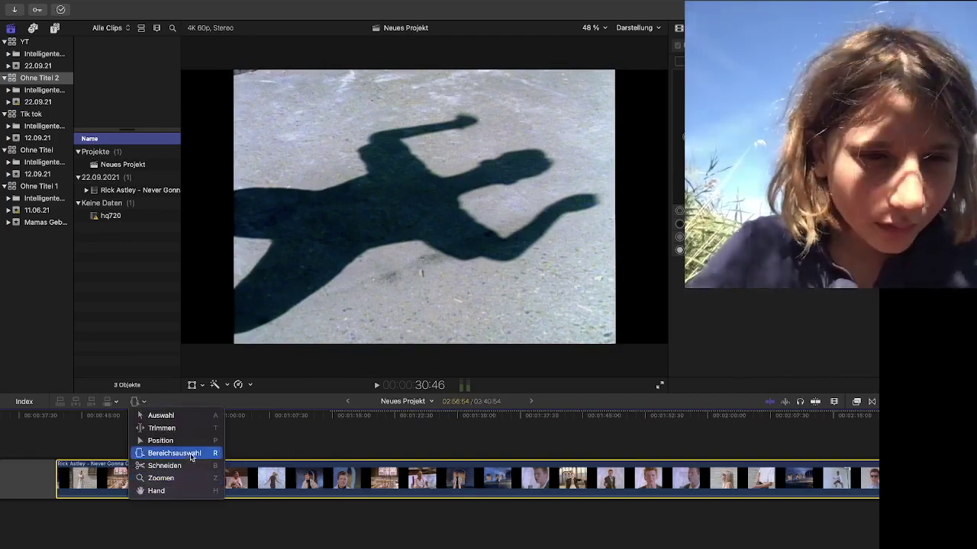
Zoom in on the timeline around the Rick Astley clip with the Zoom tool.
{"action": "left_click", "coordinate": [187, 466]}
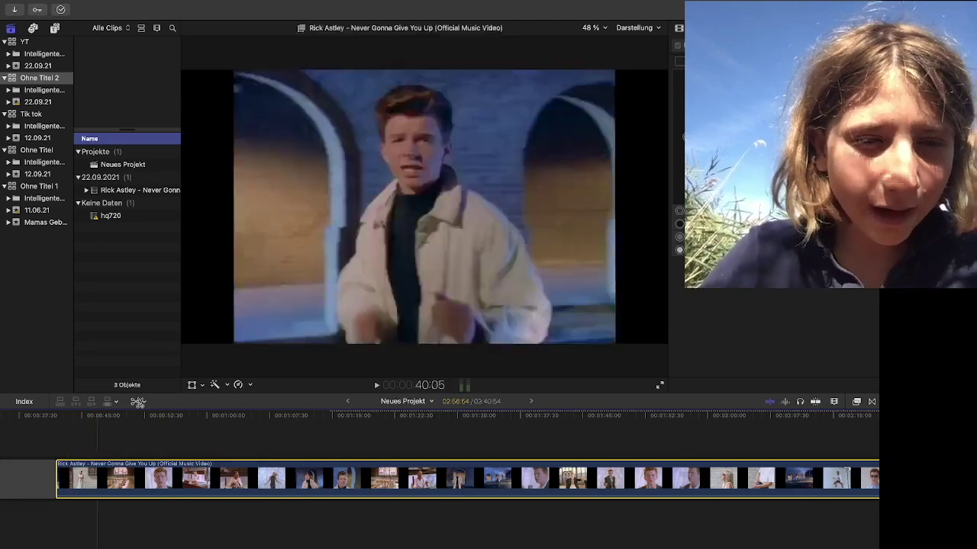
{"action": "left_click", "coordinate": [143, 402]}
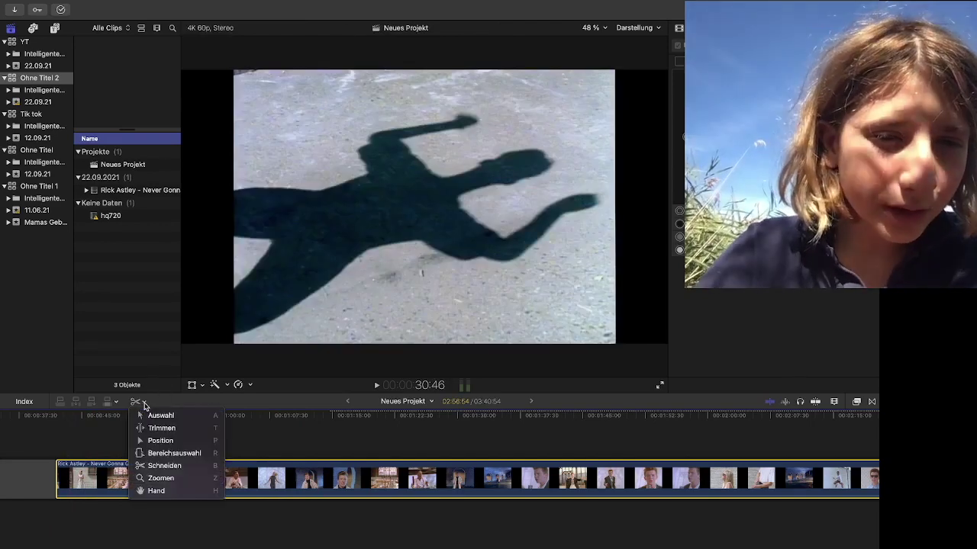
{"action": "left_click", "coordinate": [183, 479]}
{"action": "left_click", "coordinate": [332, 479]}
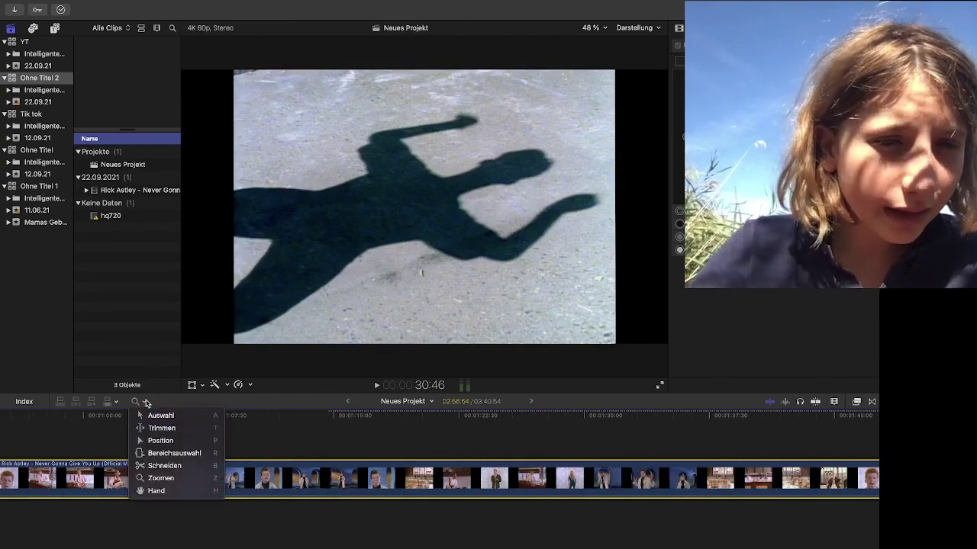
Pan the timeline with the Hand tool toward later parts of the clip.
{"action": "left_click", "coordinate": [155, 492]}
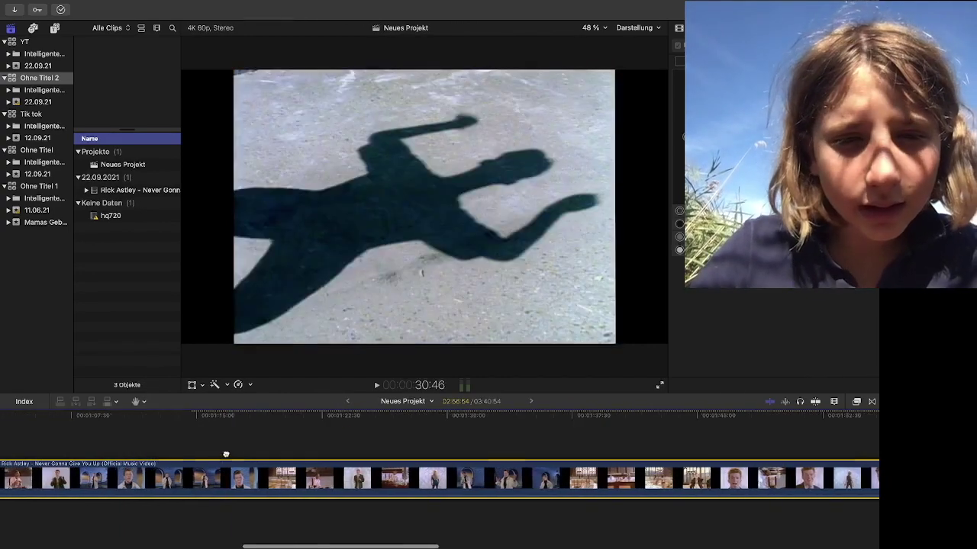
{"action": "left_click_drag", "start_coordinate": [417, 453], "coordinate": [201, 457]}
{"action": "left_click_drag", "start_coordinate": [586, 453], "coordinate": [401, 458]}
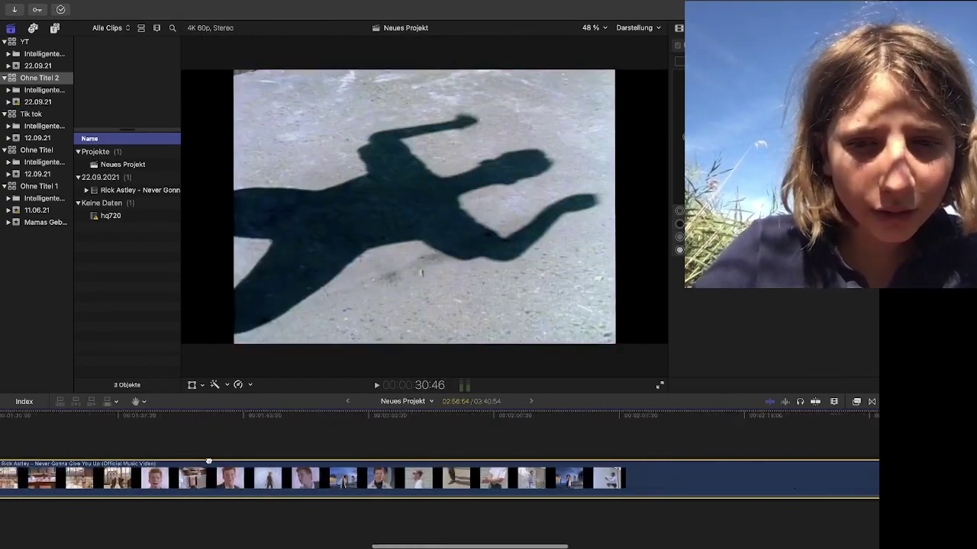
{"action": "scroll", "coordinate": [481, 453], "scroll_direction": "right", "scroll_amount": 10}
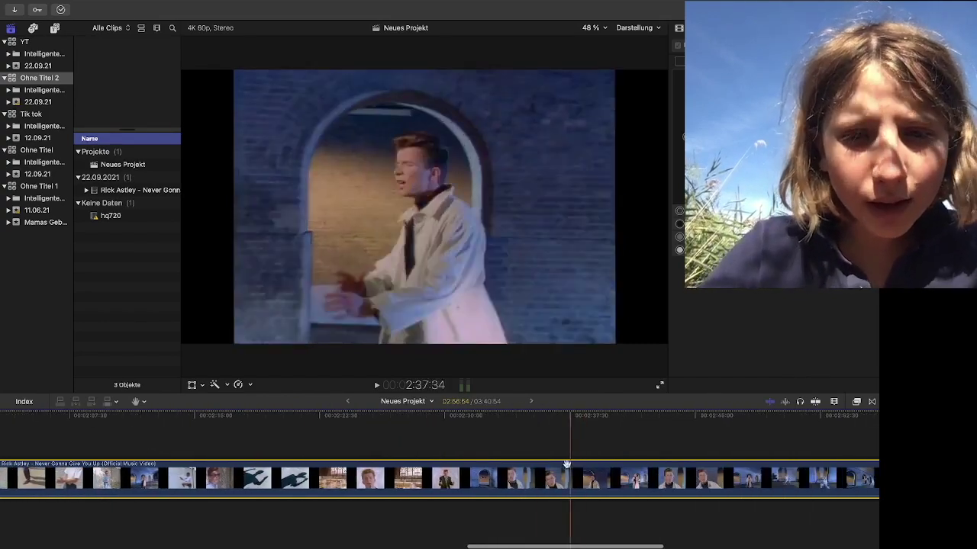
{"action": "scroll", "coordinate": [549, 465], "scroll_direction": "right", "scroll_amount": 7}
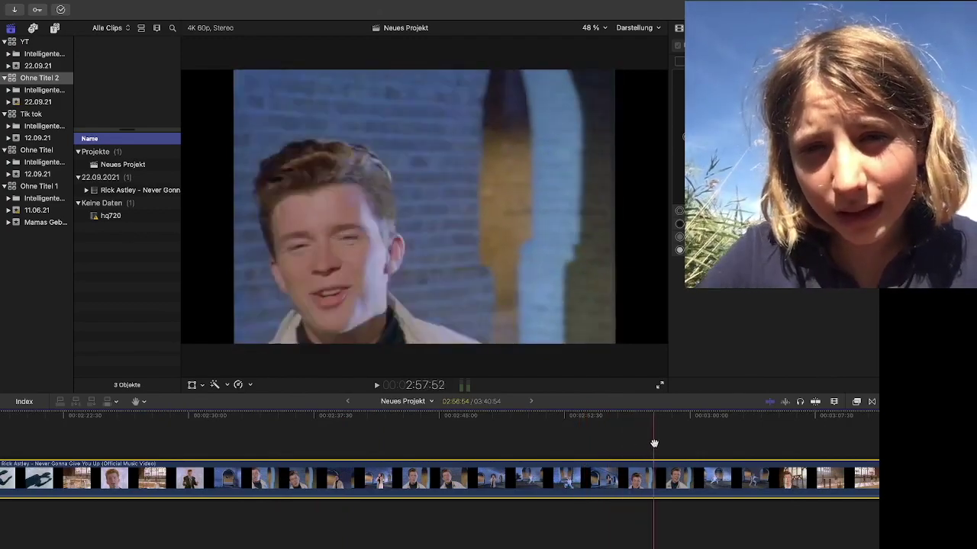
{"action": "scroll", "coordinate": [621, 432], "scroll_direction": "right", "scroll_amount": 5}
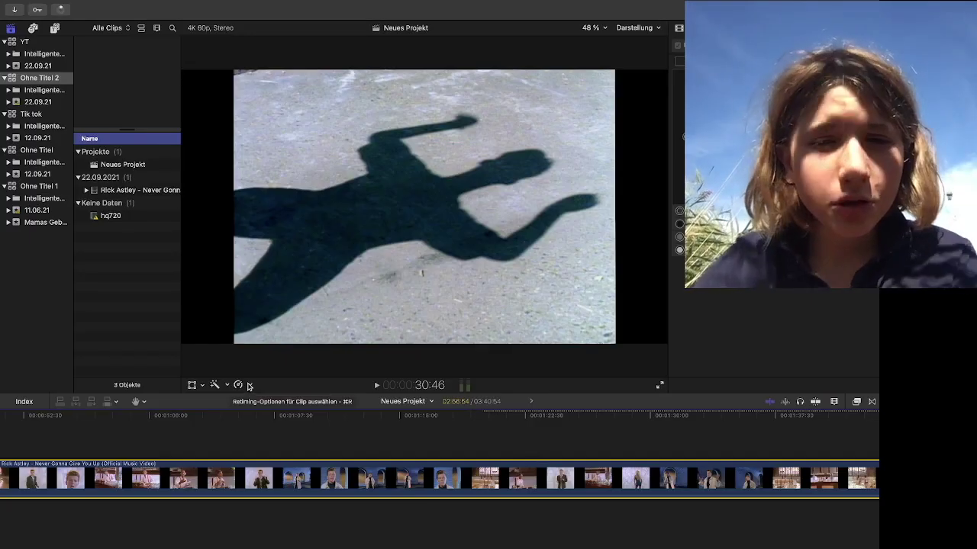
Retime the Rick Astley clip to Langsam 50 % and play it back from the playhead.
{"action": "left_click", "coordinate": [248, 385]}
{"action": "left_click", "coordinate": [264, 361]}
{"action": "left_click", "coordinate": [251, 386]}
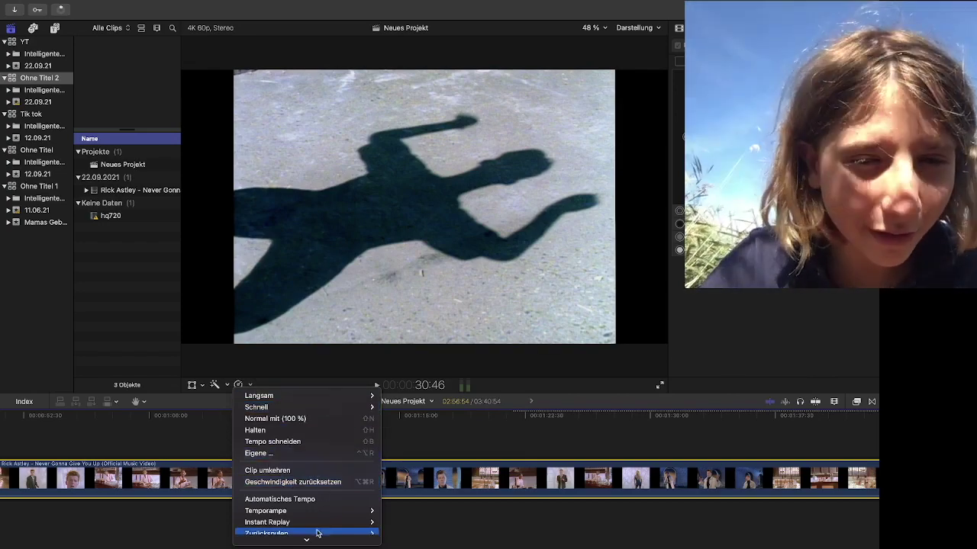
{"action": "mouse_move", "coordinate": [307, 542]}
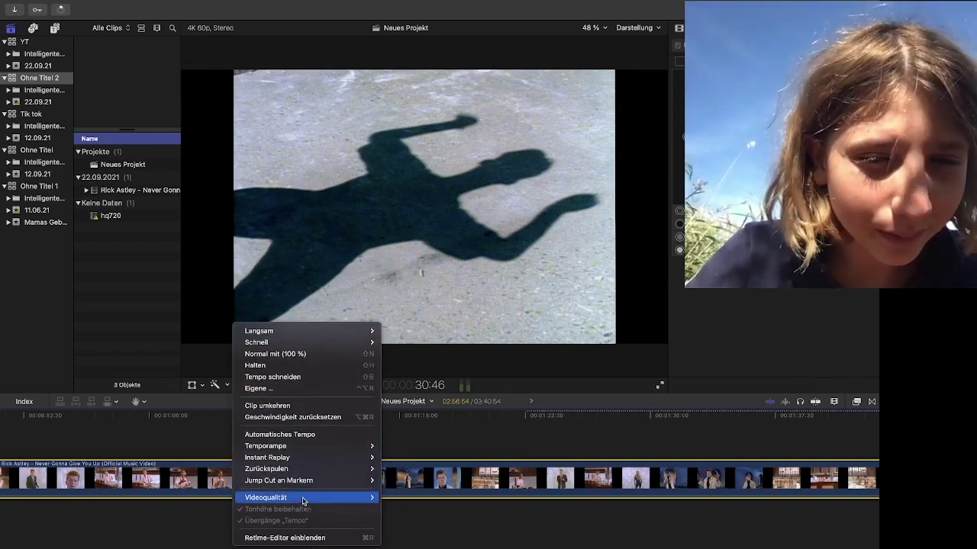
{"action": "mouse_move", "coordinate": [302, 501]}
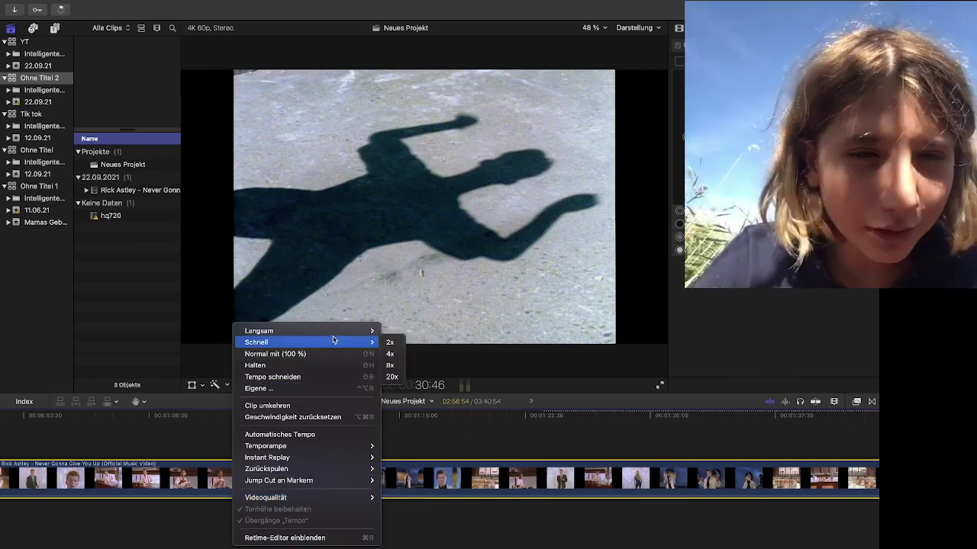
{"action": "mouse_move", "coordinate": [335, 332]}
{"action": "mouse_move", "coordinate": [358, 345]}
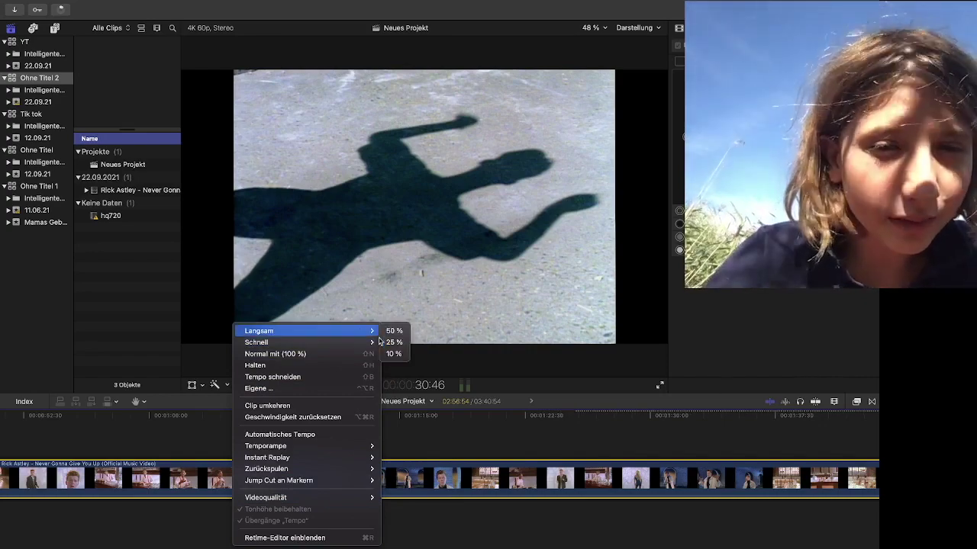
{"action": "left_click", "coordinate": [390, 330]}
{"action": "left_click", "coordinate": [299, 436]}
{"action": "key", "text": "space"}
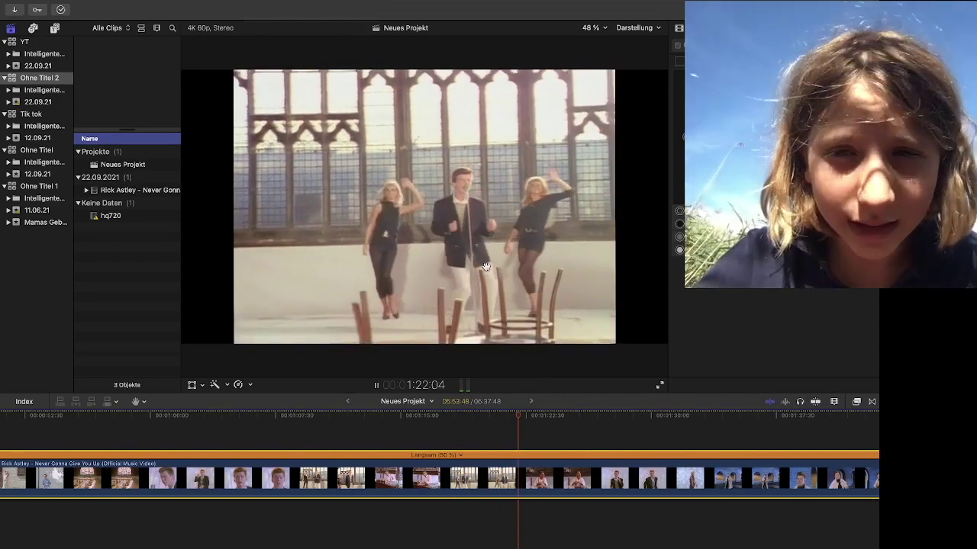
Stop playback and set the slowed clip's video quality to Optischer Fluss.
{"action": "key", "text": "space"}
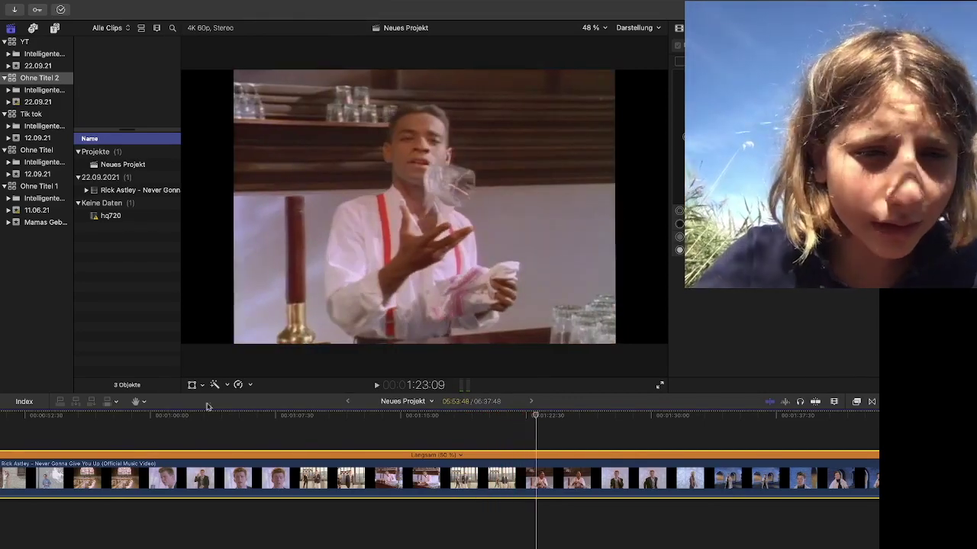
{"action": "left_click", "coordinate": [250, 385]}
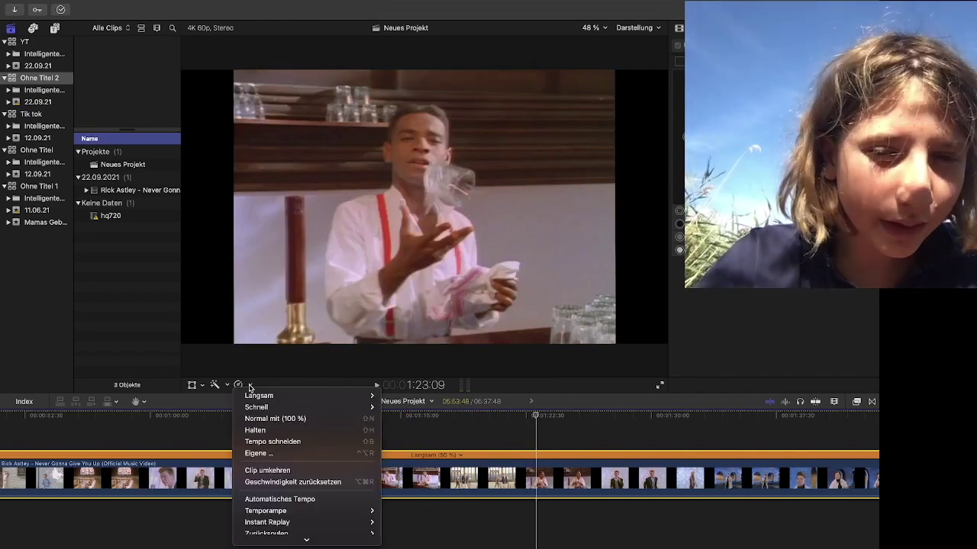
{"action": "scroll", "coordinate": [294, 510], "scroll_direction": "down", "scroll_amount": 3}
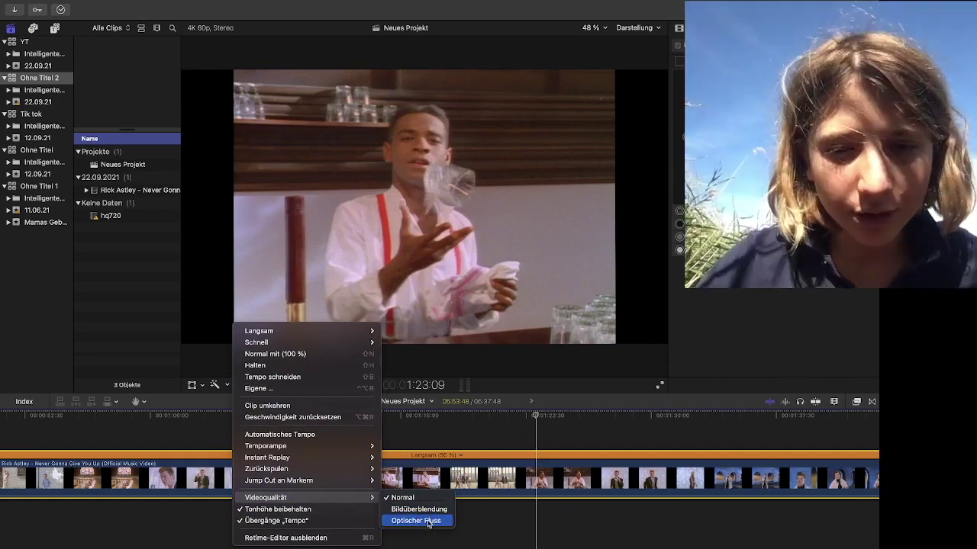
{"action": "left_click", "coordinate": [428, 521]}
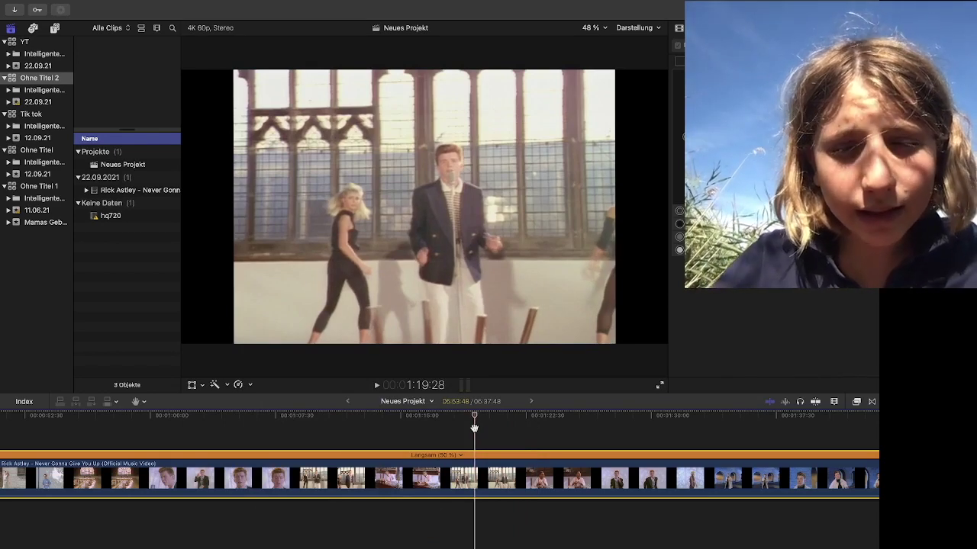
Play, pause and step back through the clip to preview the optical-flow slow motion.
{"action": "key", "text": "space"}
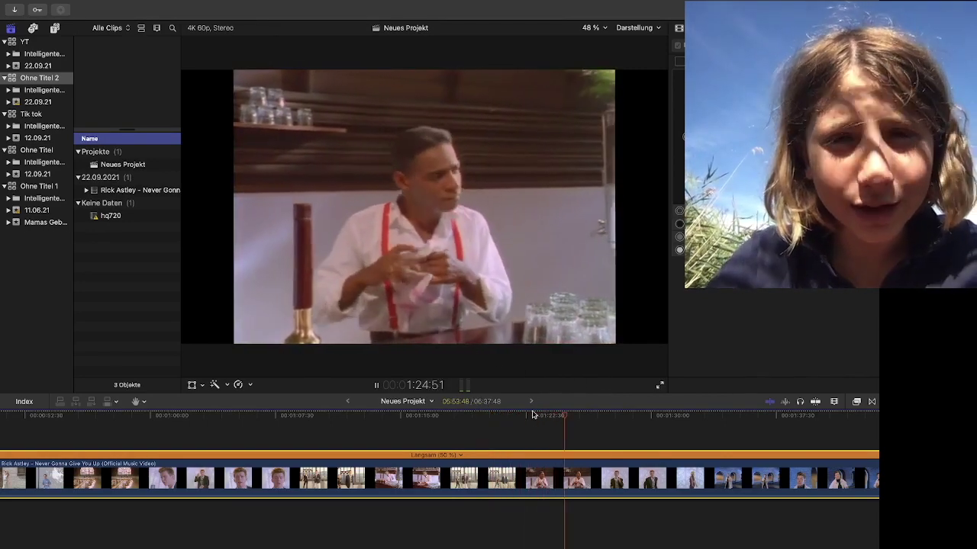
{"action": "key", "text": "space"}
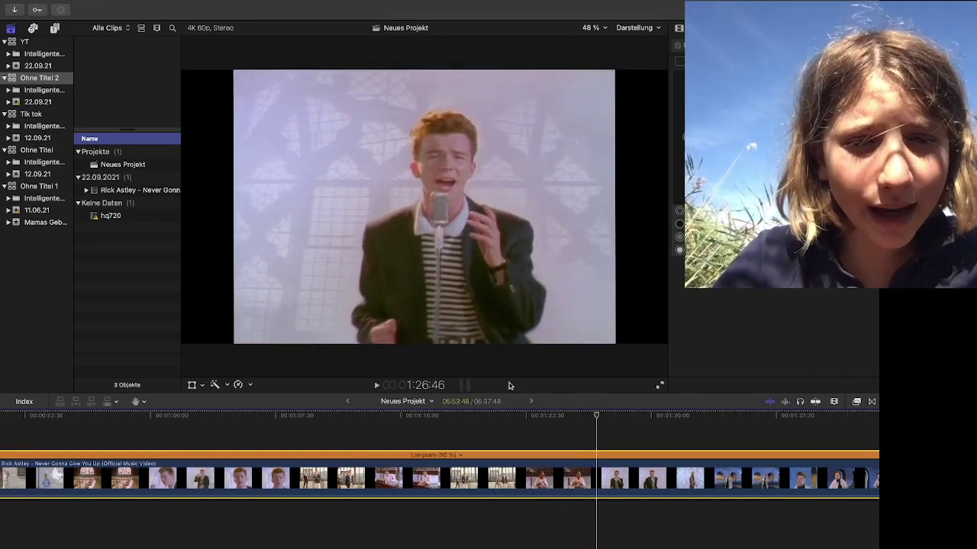
{"action": "key", "text": "Left"}
{"action": "key", "text": "Left"}
{"action": "key", "text": "Left"}
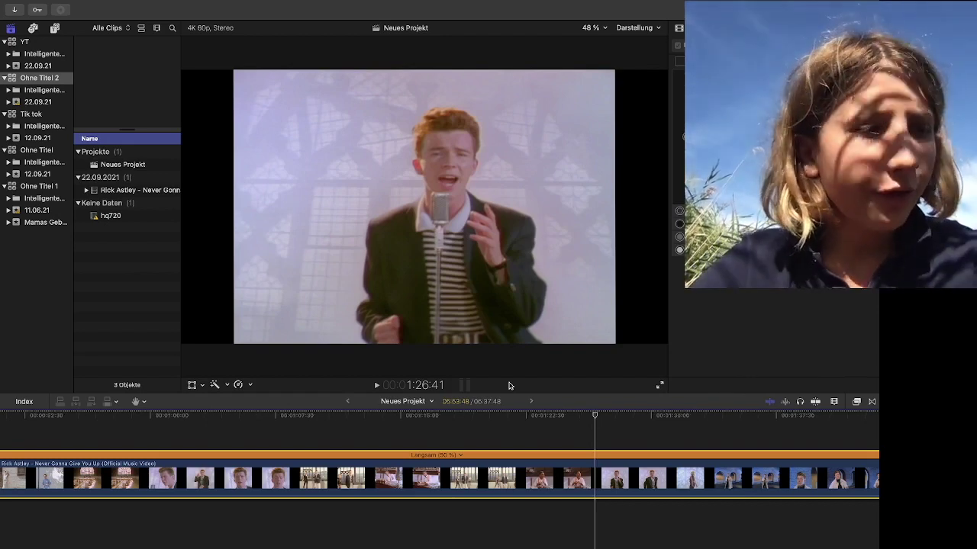
{"action": "left_click", "coordinate": [252, 386]}
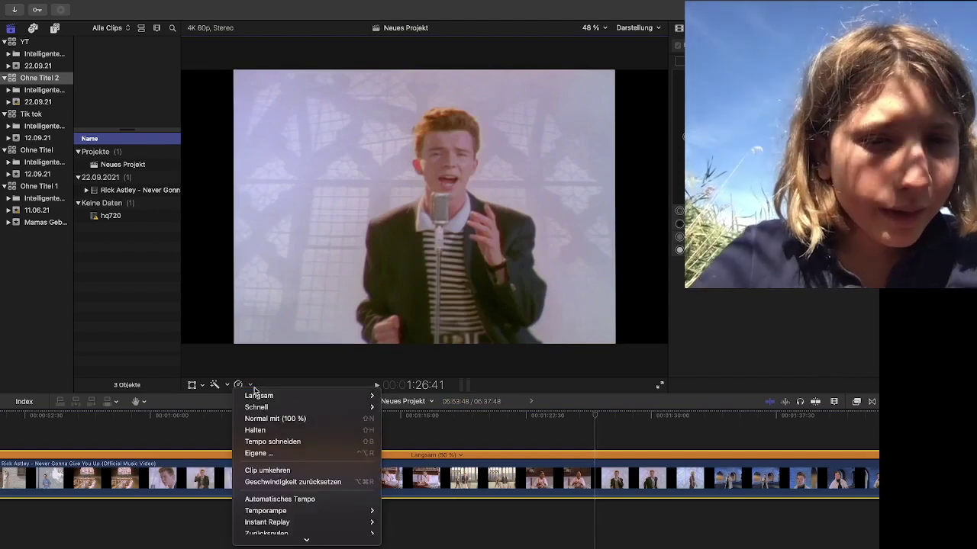
Browse the Langsam and Instant Replay retime options without applying any, then switch OBS to scene 'ich'.
{"action": "mouse_move", "coordinate": [303, 396]}
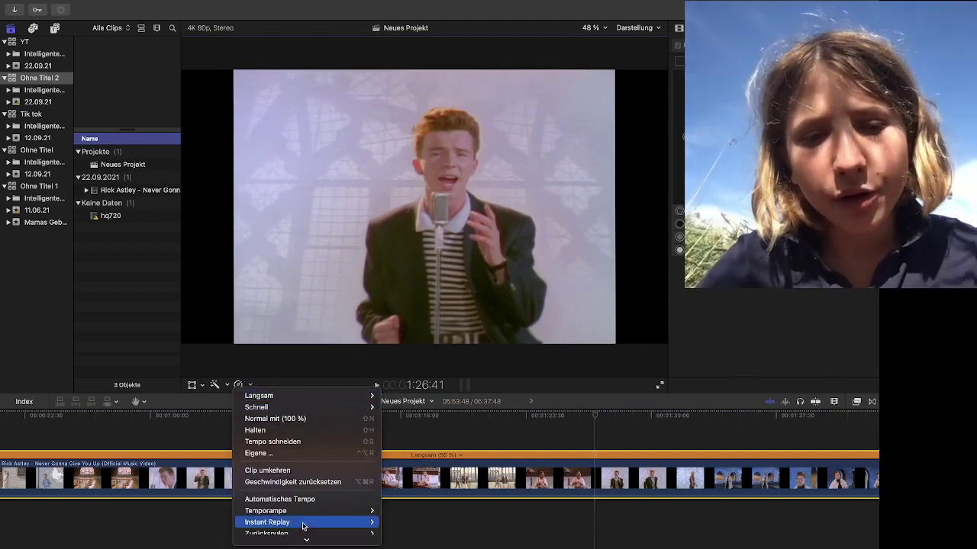
{"action": "scroll", "coordinate": [304, 527], "scroll_direction": "down", "scroll_amount": 3}
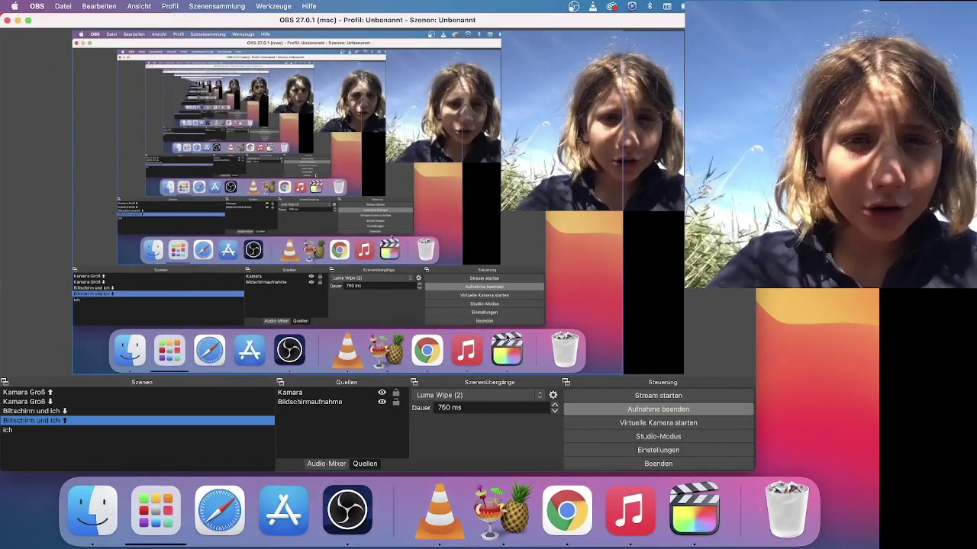
{"action": "left_click", "coordinate": [39, 430]}
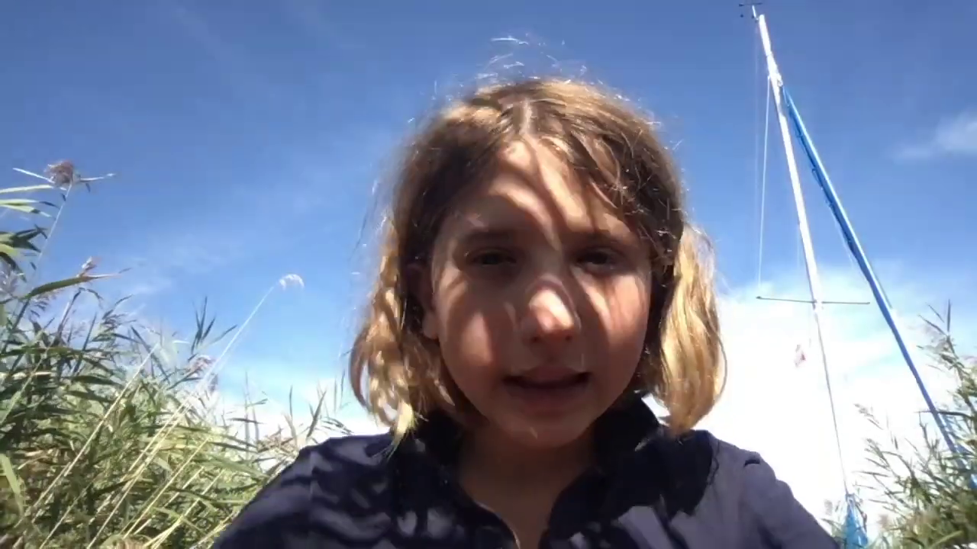